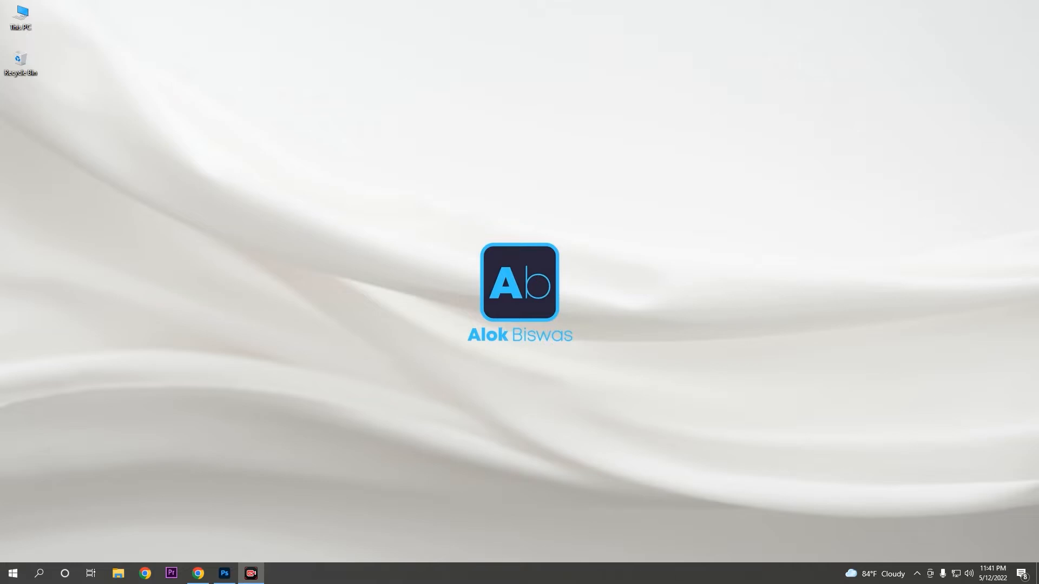
Step: Switch to Photoshop and create a new document 1080 by 1080 pixels at a resolution of 300 pixels/inch
left_click(225, 574)
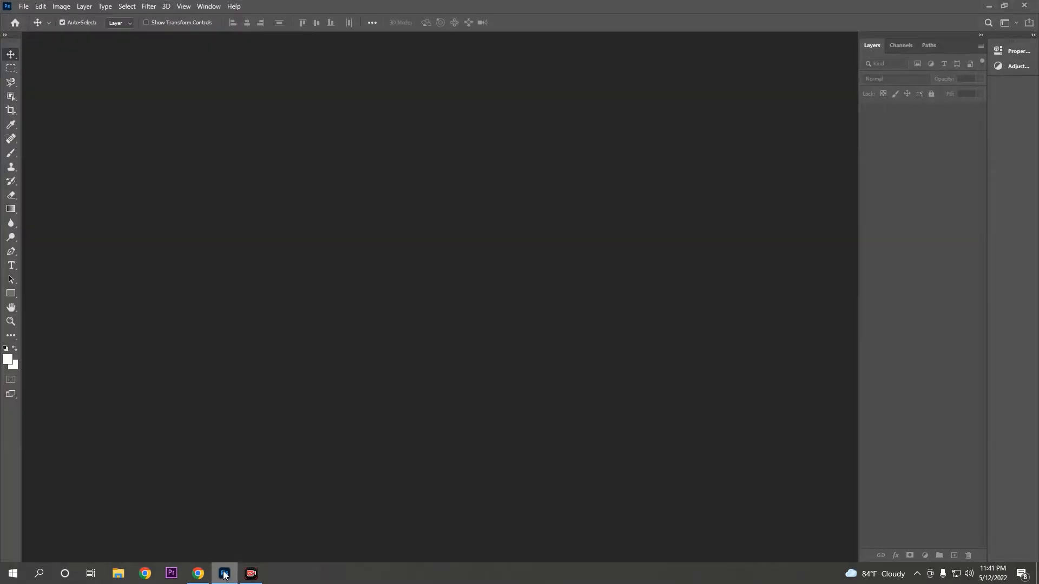
left_click(24, 6)
left_click(45, 22)
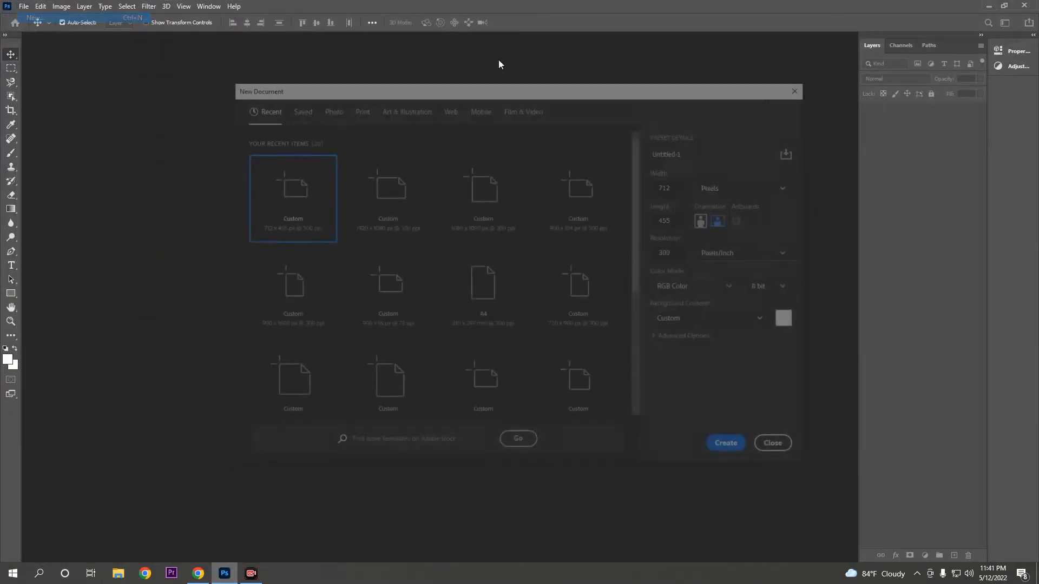
double_click(658, 187)
type("1080")
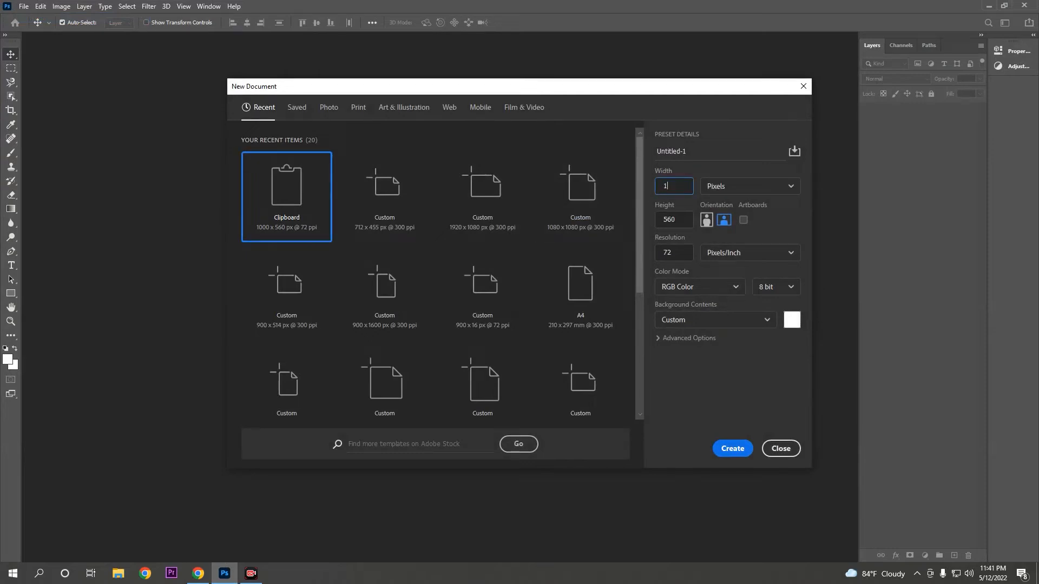
double_click(679, 218)
type("1080")
double_click(663, 257)
type("300")
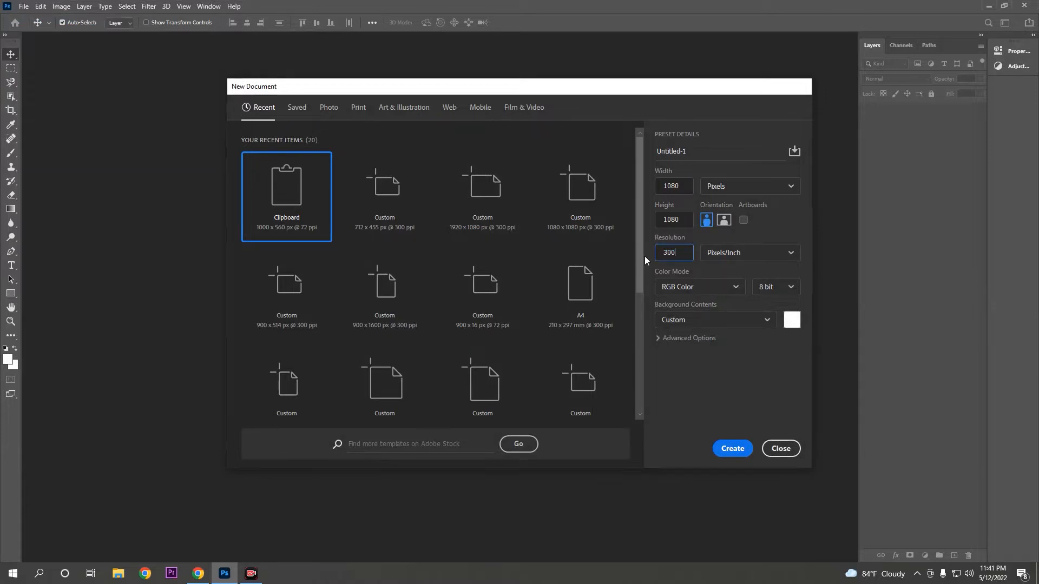
key("Return")
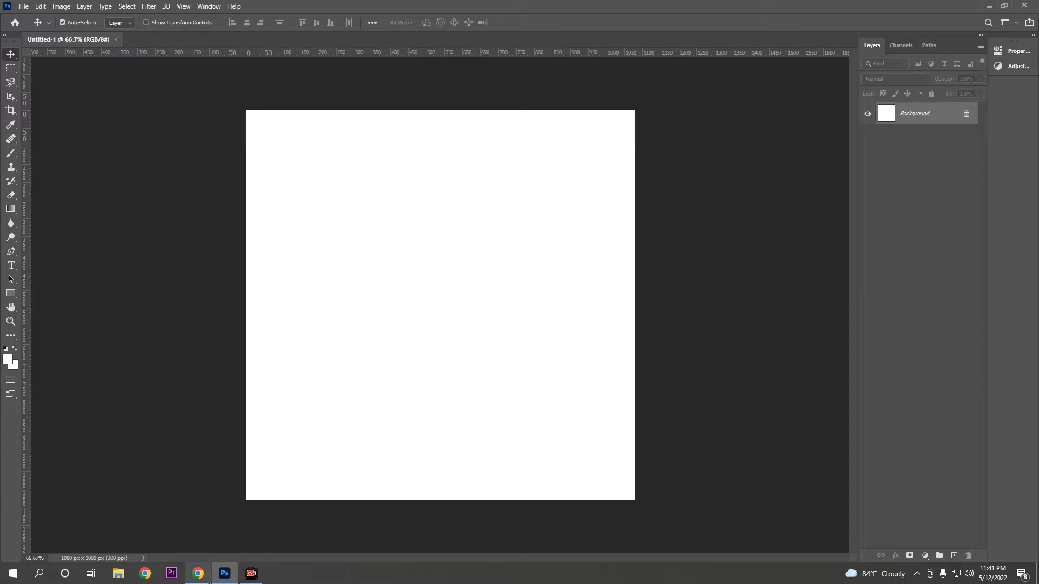
Step: Copy the butterfly image from the Google Images results in Chrome and paste it into the Photoshop document
left_click(204, 581)
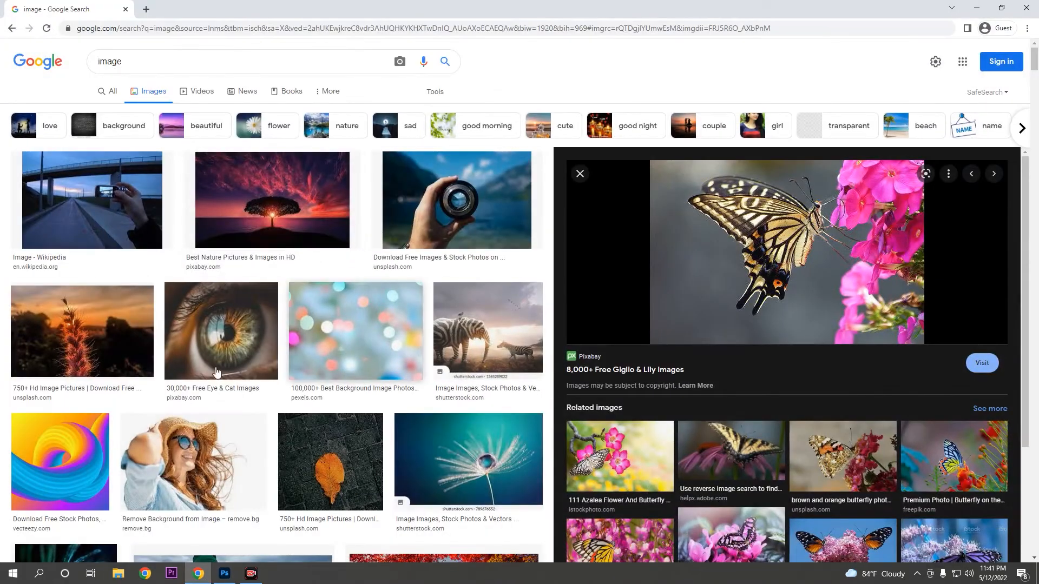
right_click(774, 220)
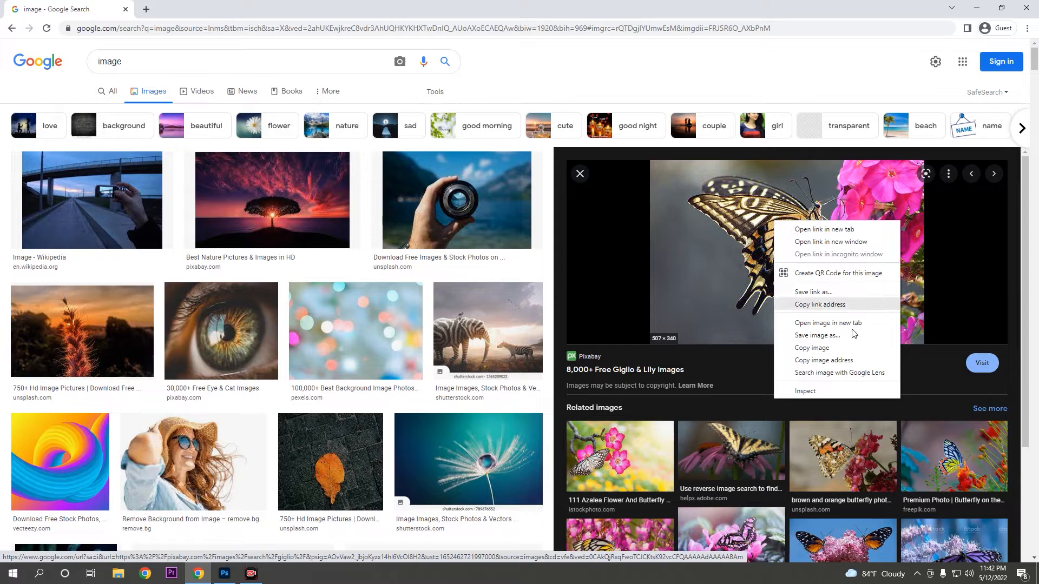
left_click(849, 346)
left_click(225, 576)
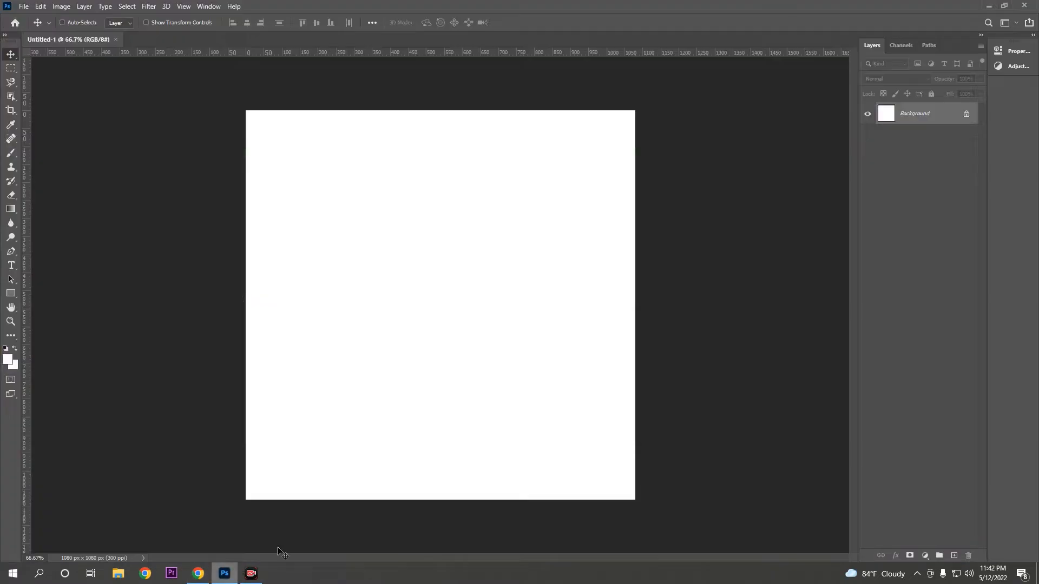
key("ctrl+v")
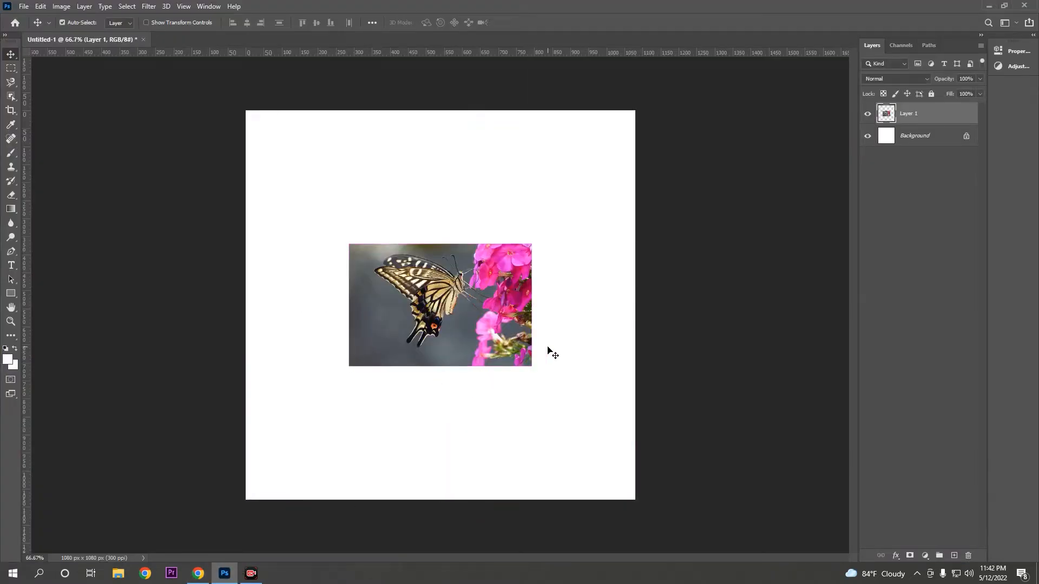
Step: Enlarge the pasted butterfly image proportionally to most of the canvas width and place it roughly in the canvas centre
key("ctrl+t")
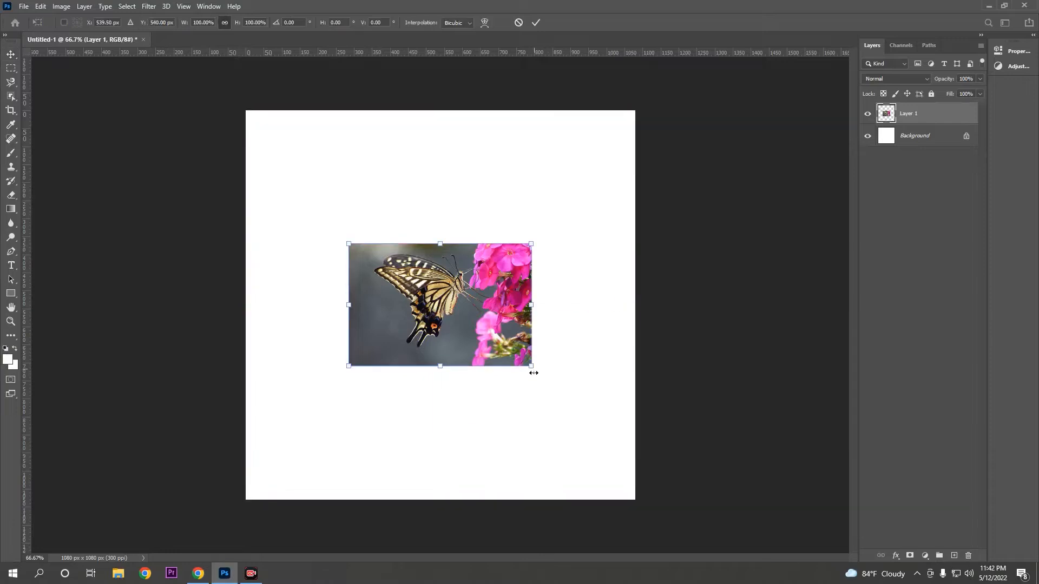
left_click_drag(531, 367, 642, 501)
left_click_drag(554, 411, 486, 384)
key("Return")
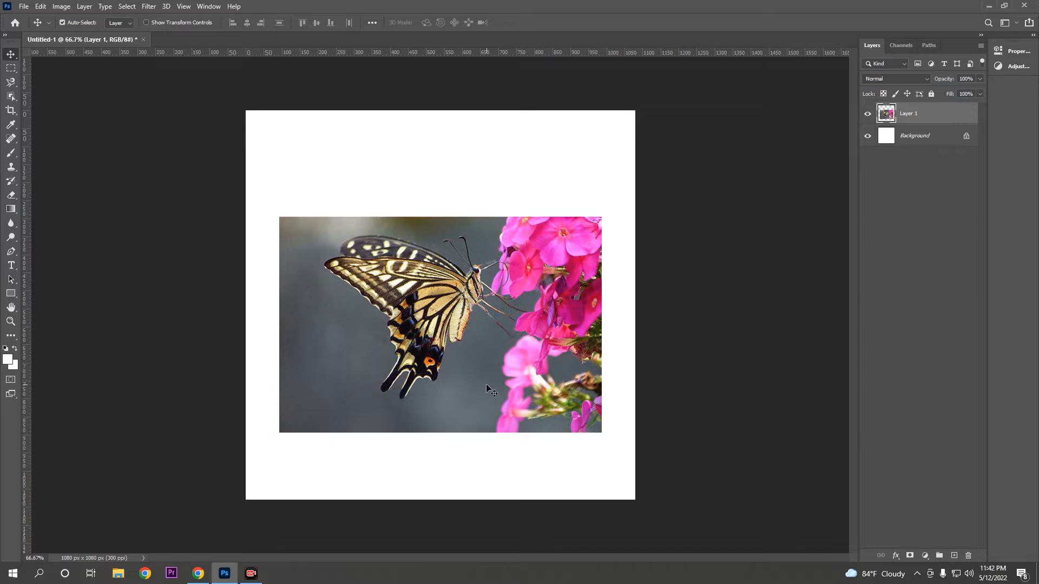
Step: Activate the standard Lasso Tool for freehand selections
left_click(11, 83)
left_click(64, 81)
left_click(16, 83)
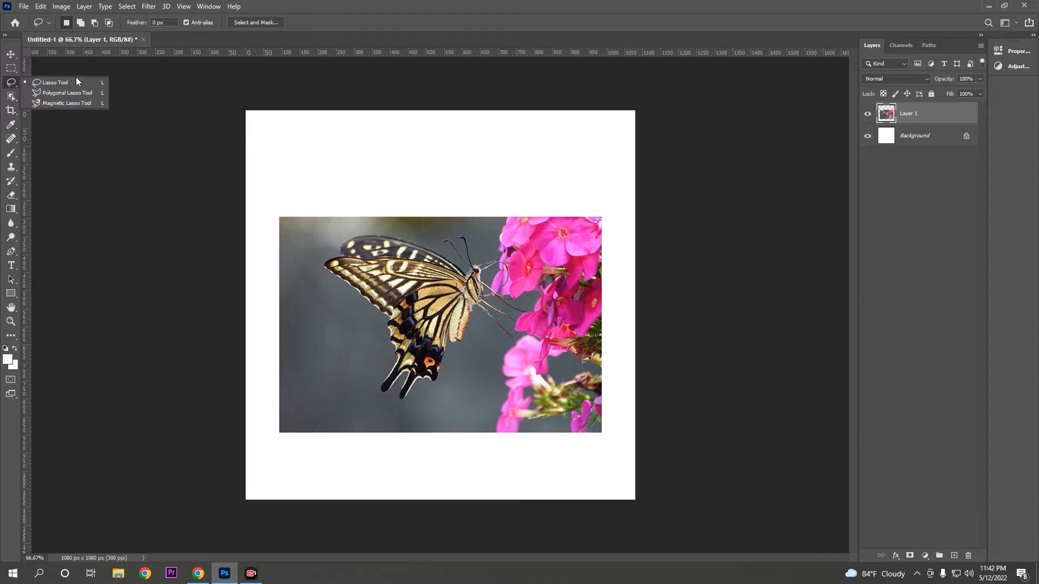
left_click(76, 82)
left_click(12, 58)
key("l")
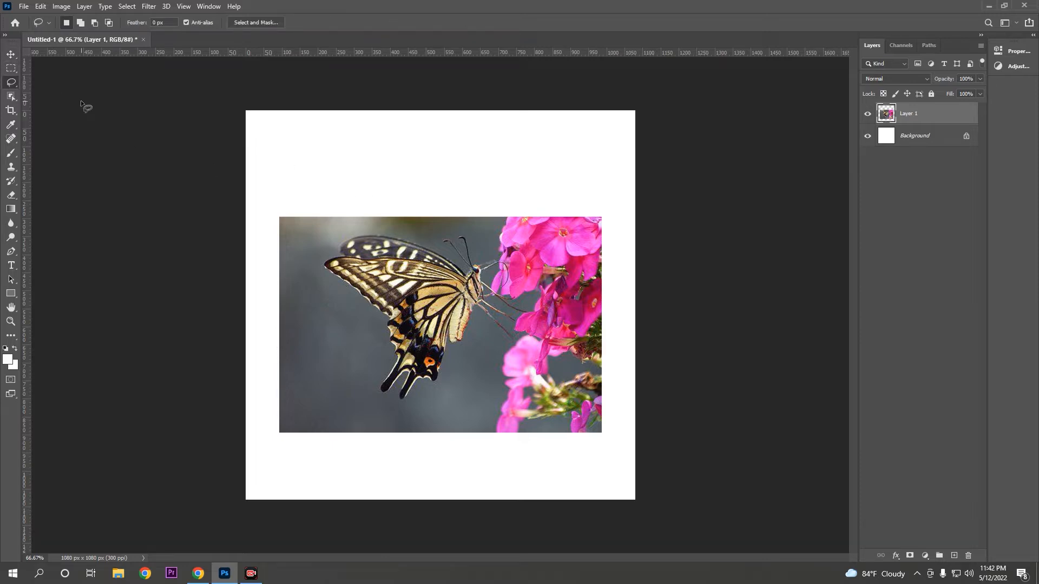
right_click(11, 85)
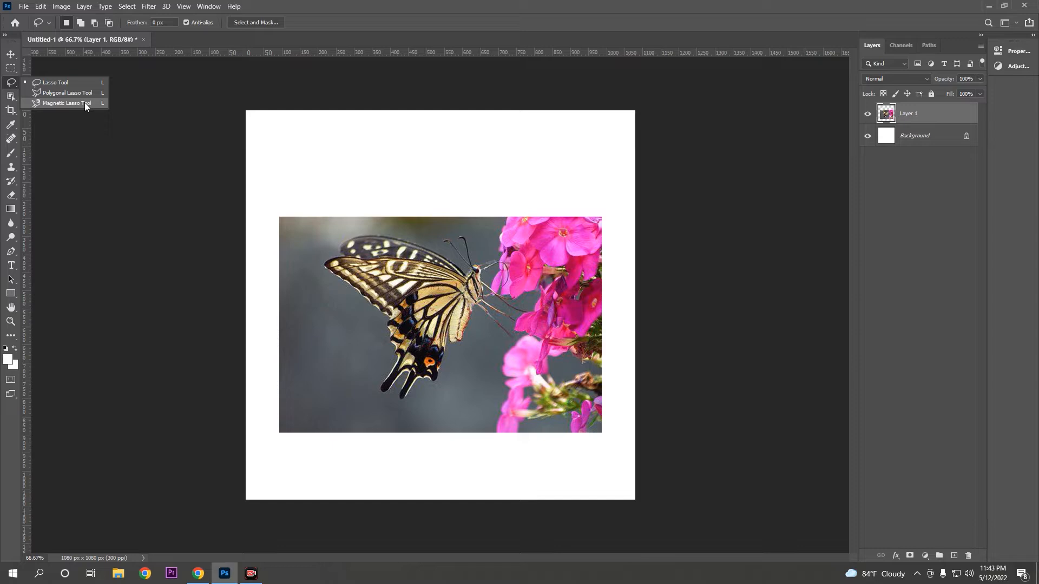
left_click(56, 83)
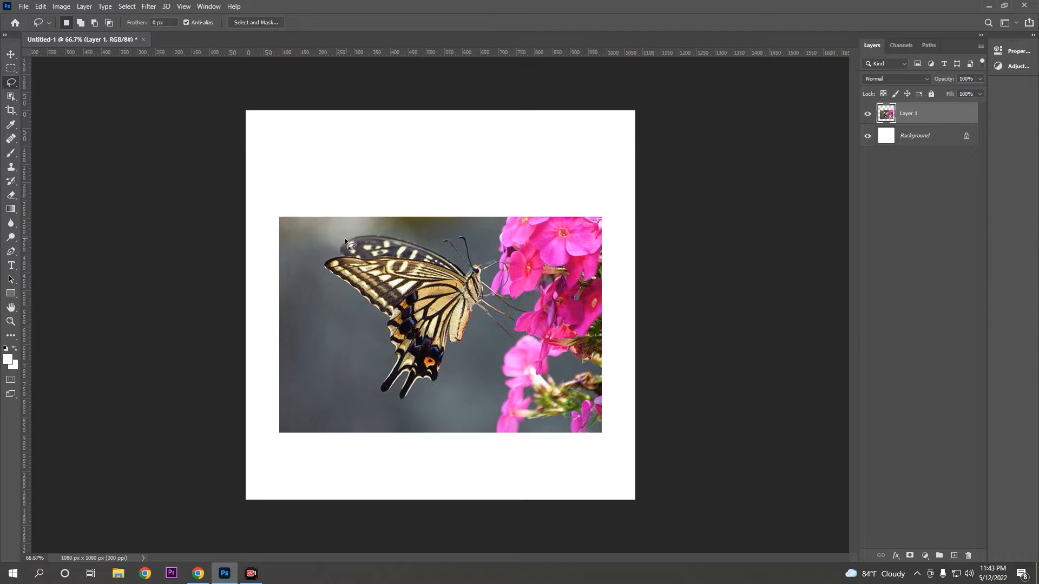
Step: Try a freehand lasso selection of the background along the lower edge of the butterfly's left wing tip, and deselect it
scroll(341, 270, "up", 5)
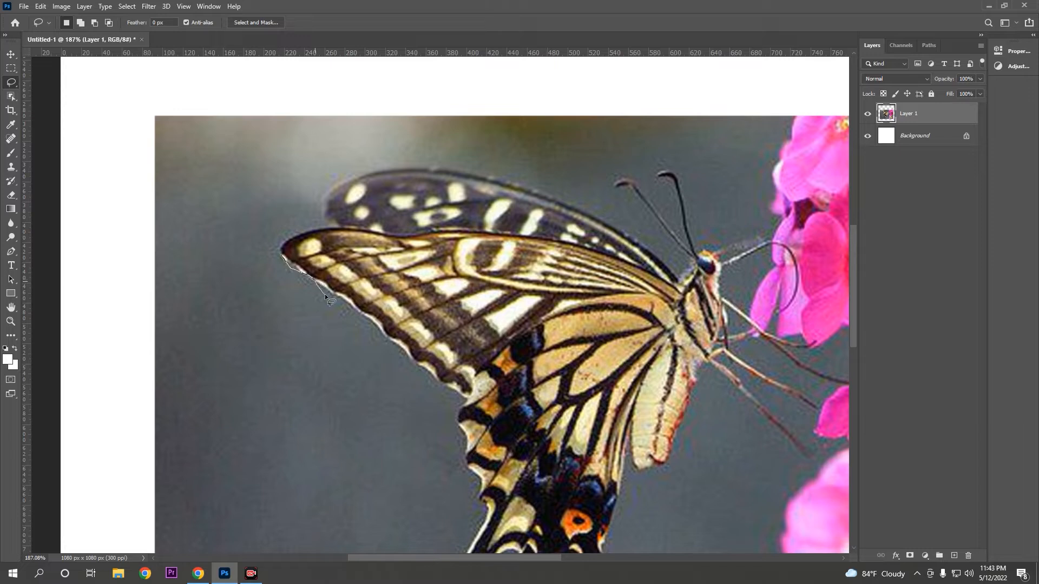
left_click_drag(342, 300, 391, 341)
mouse_move(425, 384)
left_mouse_down()
mouse_move(433, 455)
mouse_move(395, 475)
left_mouse_up()
left_click_drag(238, 390, 205, 255)
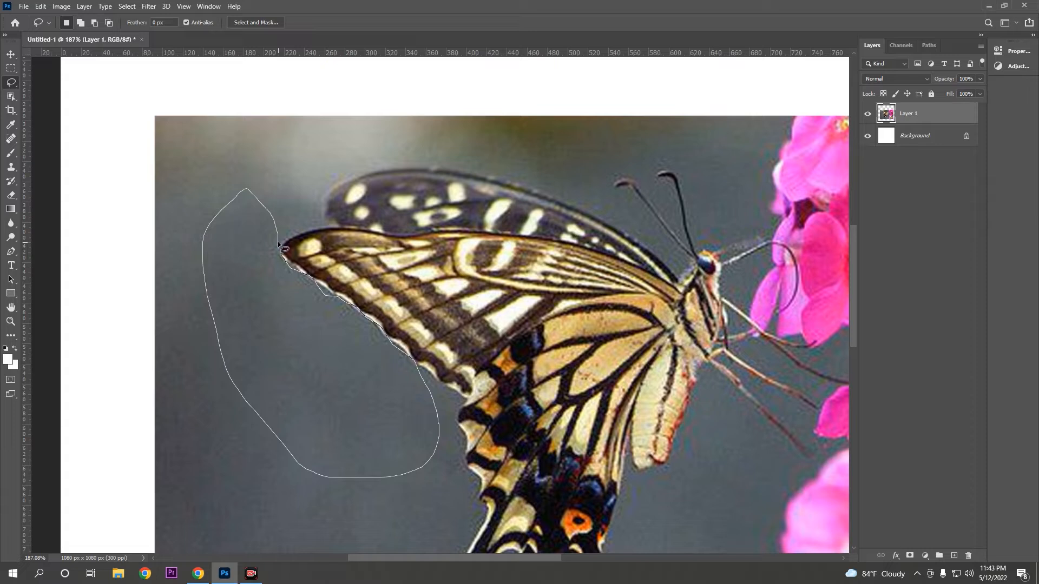
left_click_drag(277, 241, 279, 242)
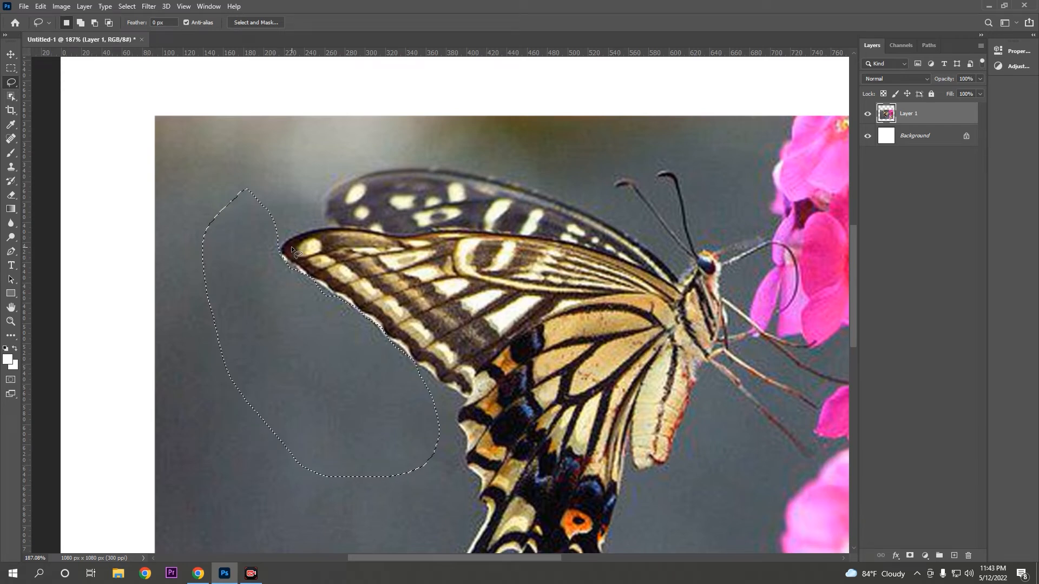
key("ctrl+d")
Step: Lasso the background freehand along the left wing's lower edge down to the tail and delete it
right_click(14, 79)
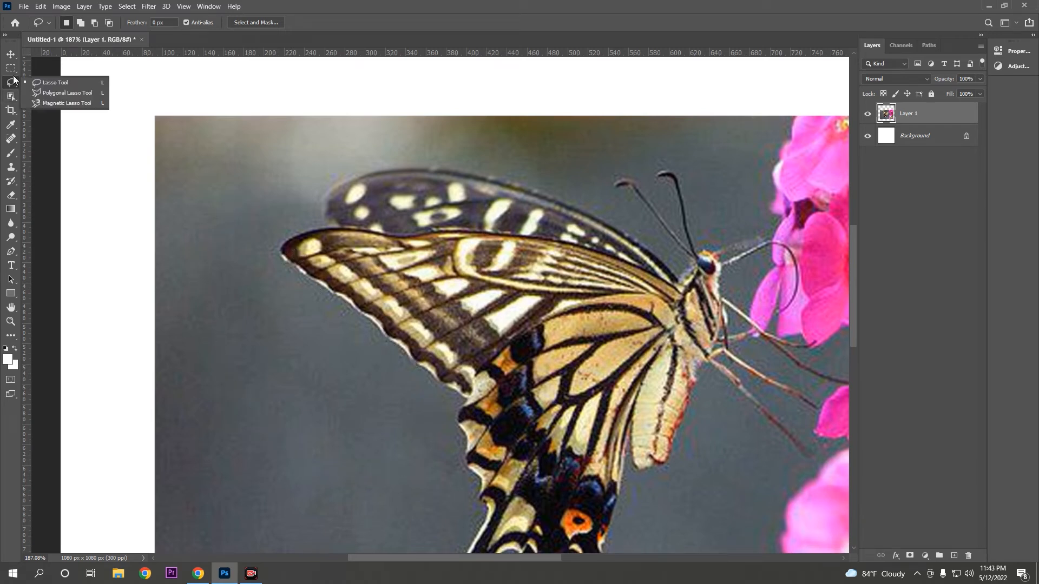
left_click(56, 84)
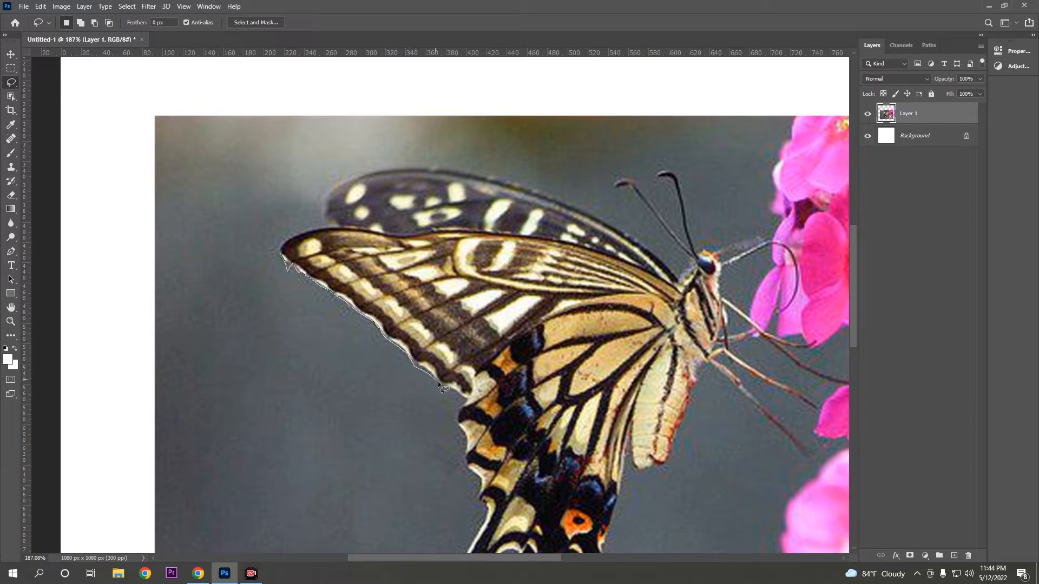
mouse_move(446, 391)
left_mouse_down()
mouse_move(464, 404)
mouse_move(485, 507)
mouse_move(473, 539)
left_mouse_up()
left_click_drag(276, 252, 277, 252)
key("Delete")
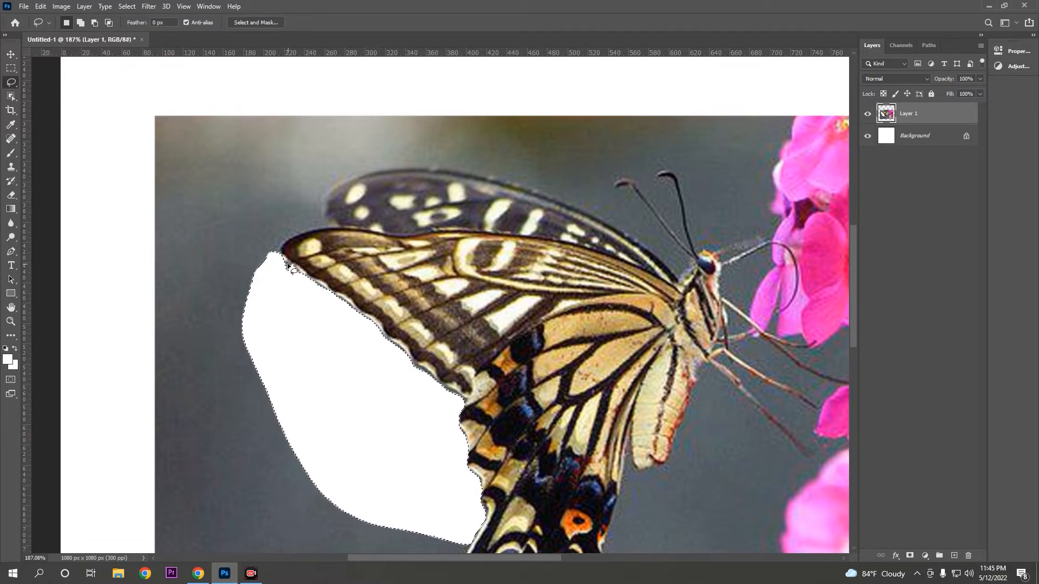
Step: Add the background around the wing tip and above the upper wing to the lasso selection and delete it
left_click(81, 22)
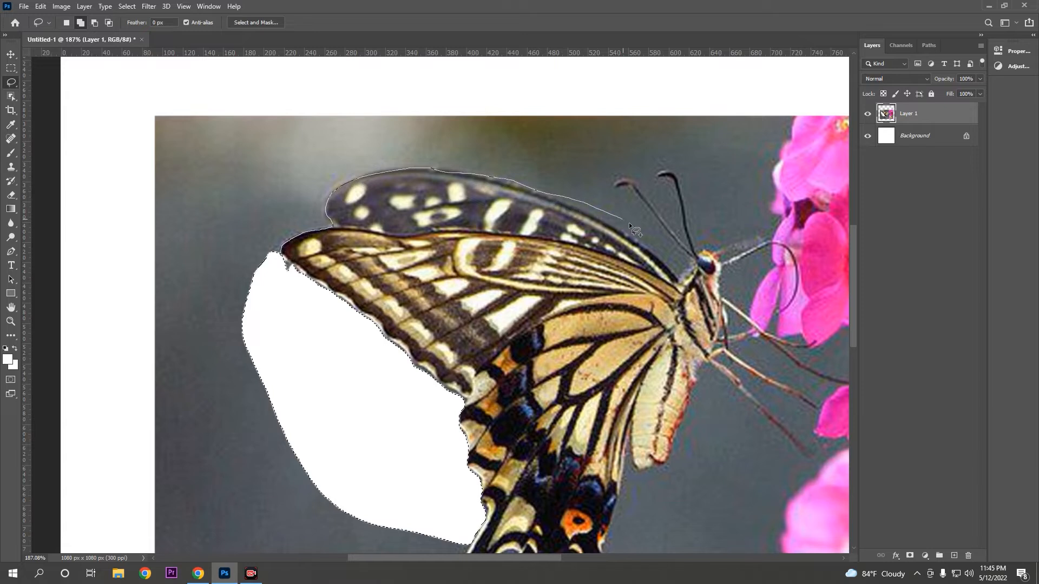
mouse_move(210, 258)
left_mouse_down()
mouse_move(221, 309)
mouse_move(301, 319)
left_mouse_up()
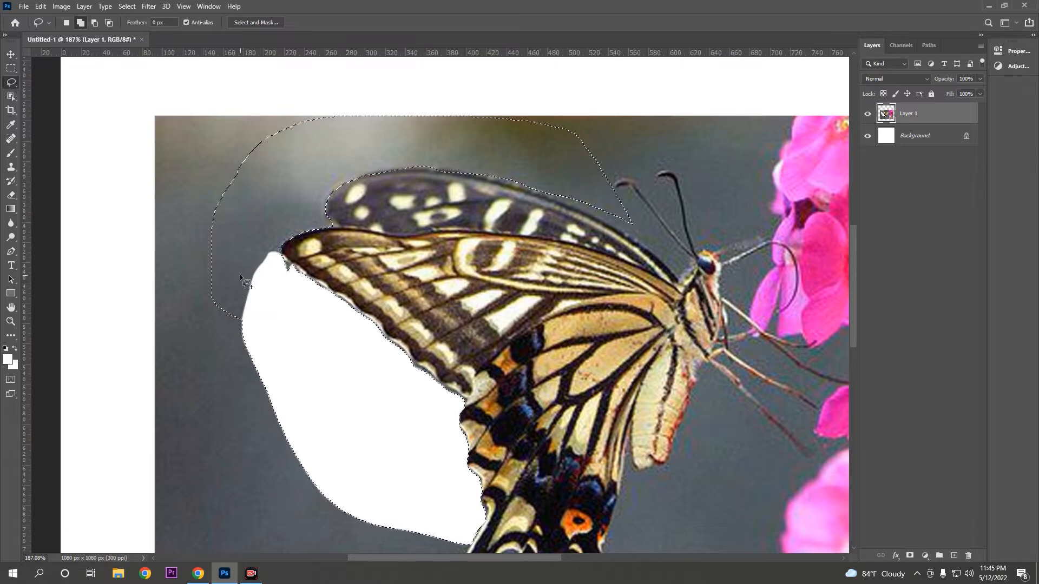
key("Delete")
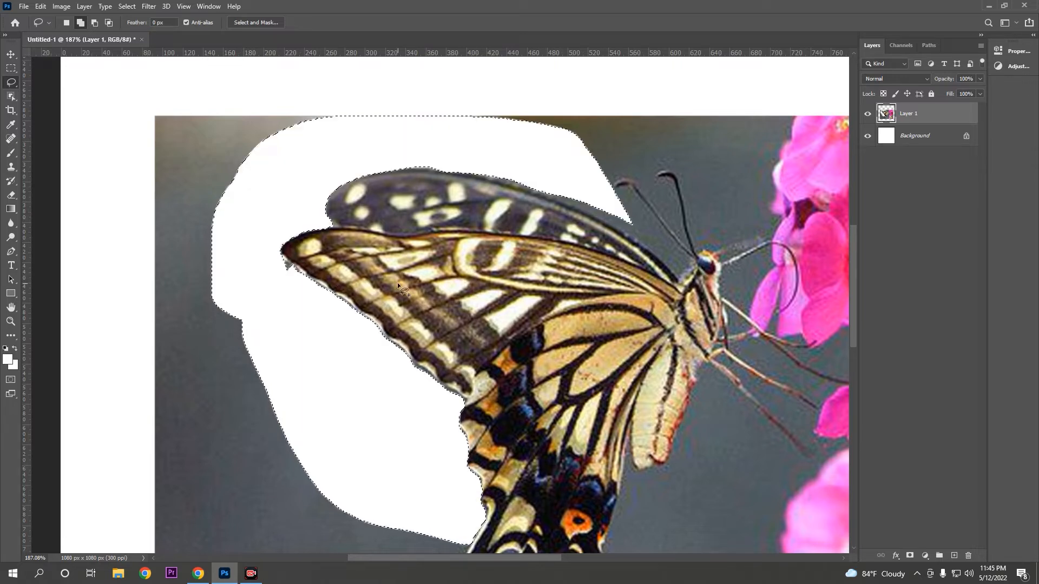
Step: Subtract the area above the upper wing from the selection, and intersect the remainder with a freehand region around the wing tip
scroll(308, 275, "down", 3)
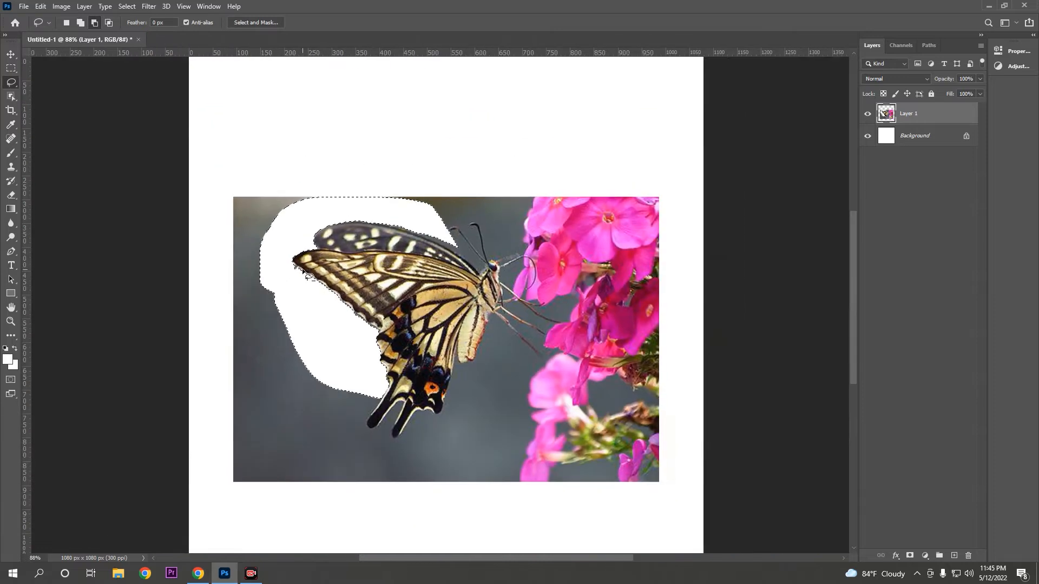
scroll(307, 276, "up", 2)
left_click(94, 22)
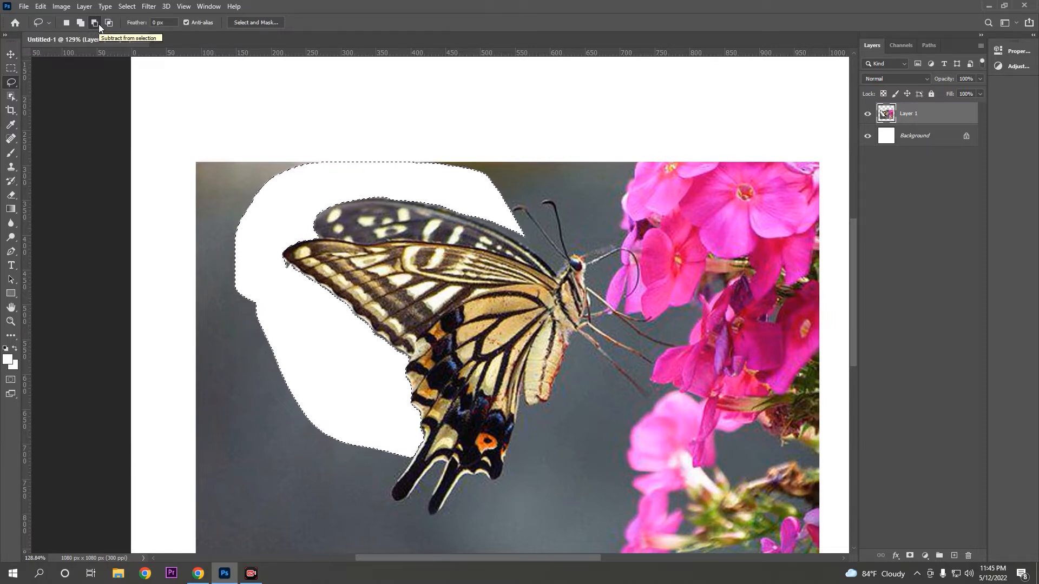
left_click_drag(524, 241, 374, 199)
left_click_drag(363, 159, 485, 144)
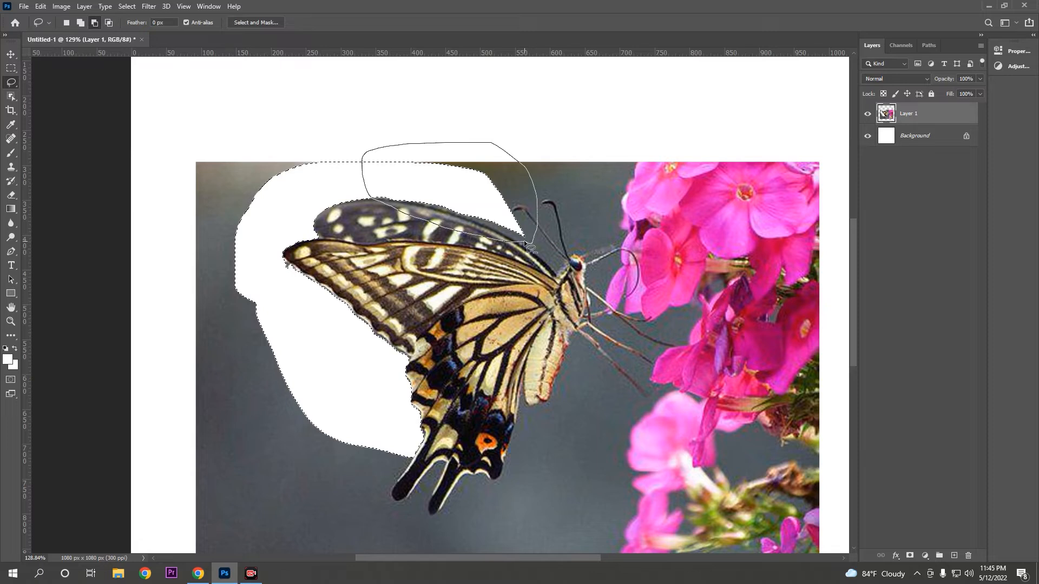
left_click_drag(524, 243, 525, 241)
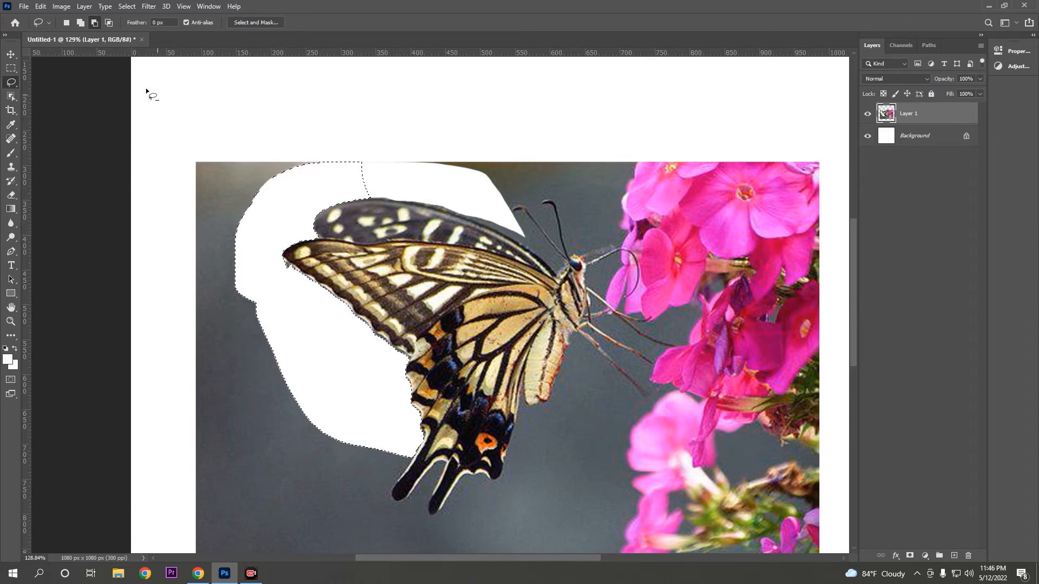
left_click(111, 21)
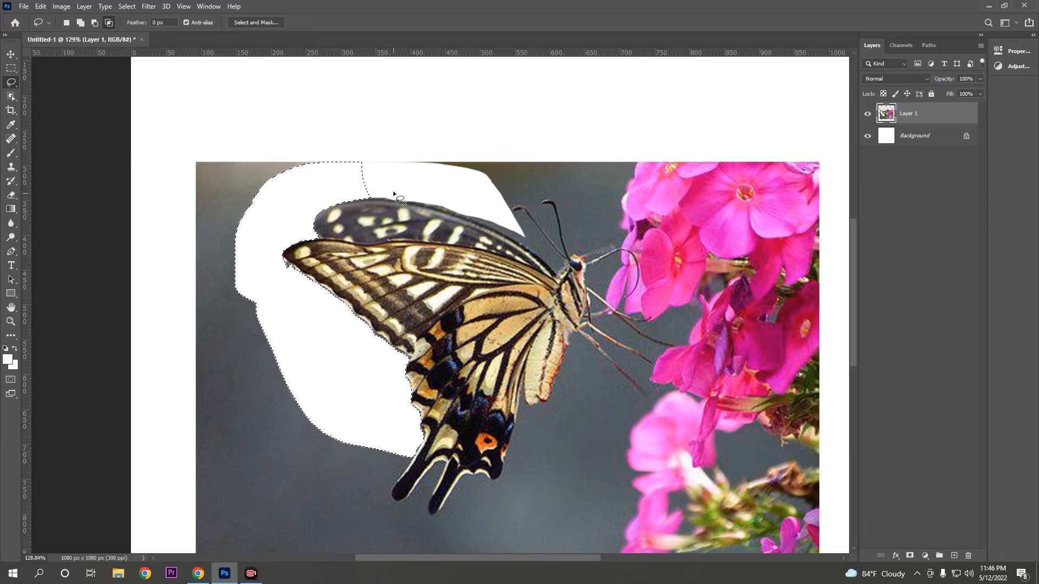
mouse_move(392, 181)
left_mouse_down()
mouse_move(431, 178)
mouse_move(468, 197)
mouse_move(469, 249)
mouse_move(438, 294)
mouse_move(373, 308)
mouse_move(337, 302)
mouse_move(283, 263)
mouse_move(276, 235)
mouse_move(292, 205)
mouse_move(441, 186)
left_mouse_up()
Step: Undo the background deletions and clear the remaining selection, with the Polygonal Lasso Tool active
right_click(9, 83)
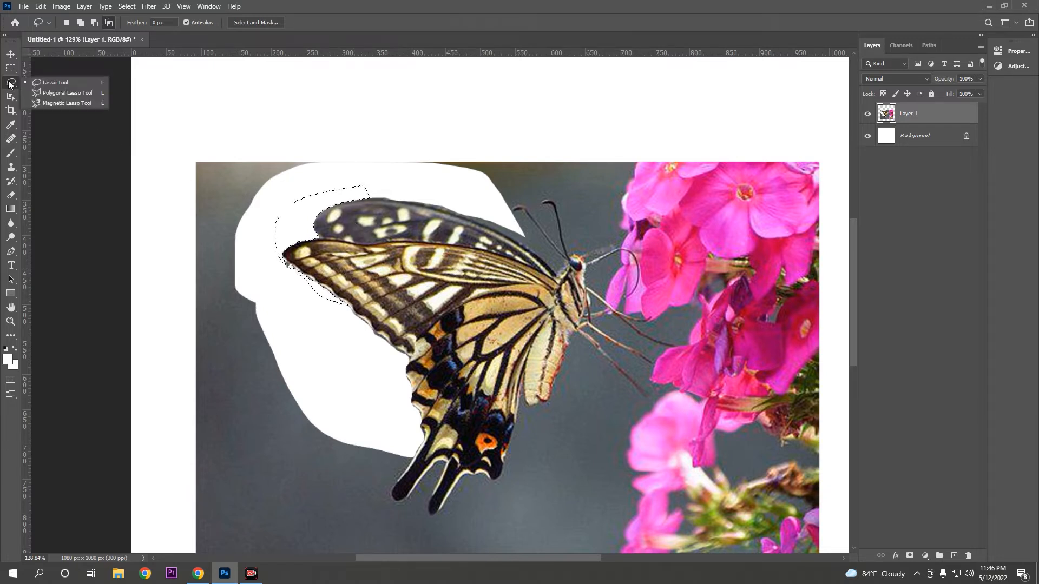
left_click(61, 93)
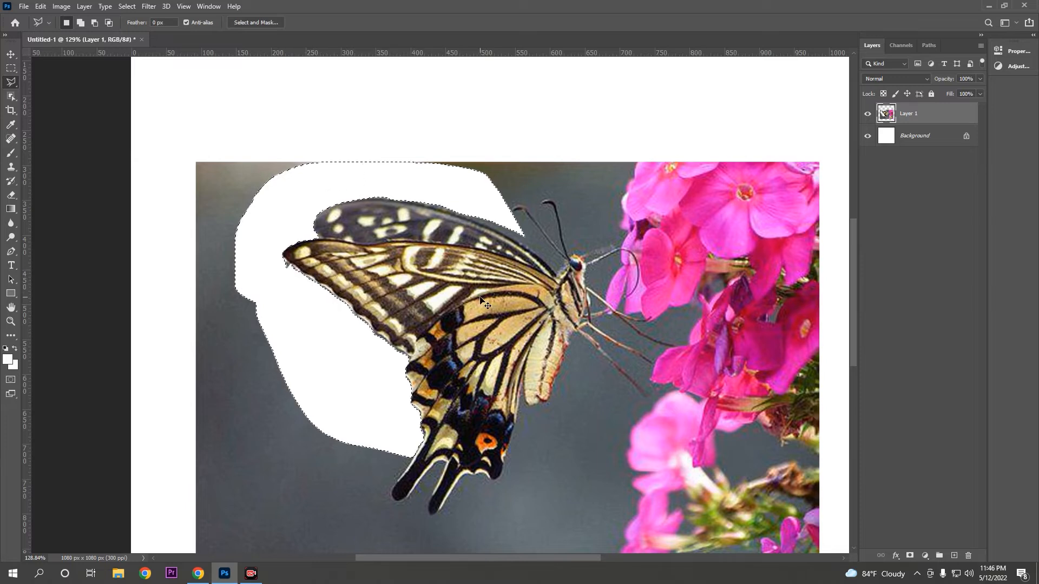
key("ctrl+z")
key("ctrl+z")
key("ctrl+z")
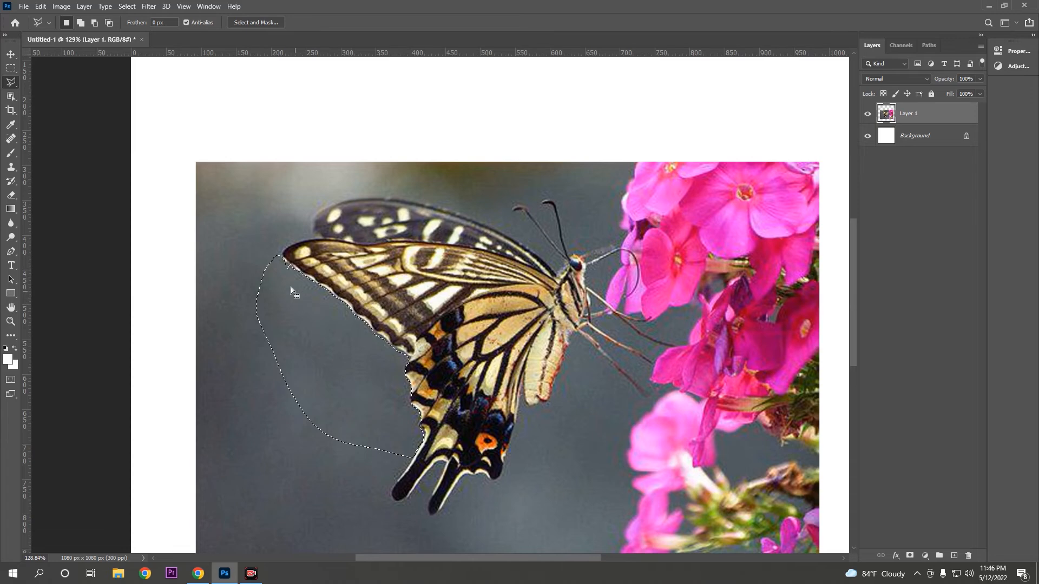
scroll(285, 280, "up", 5)
key("ctrl+d")
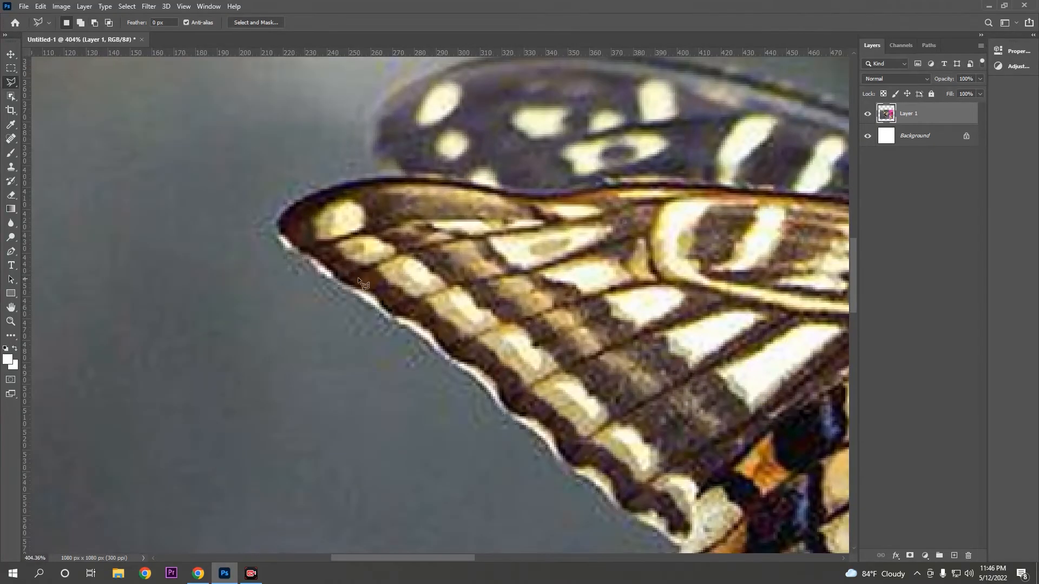
right_click(11, 82)
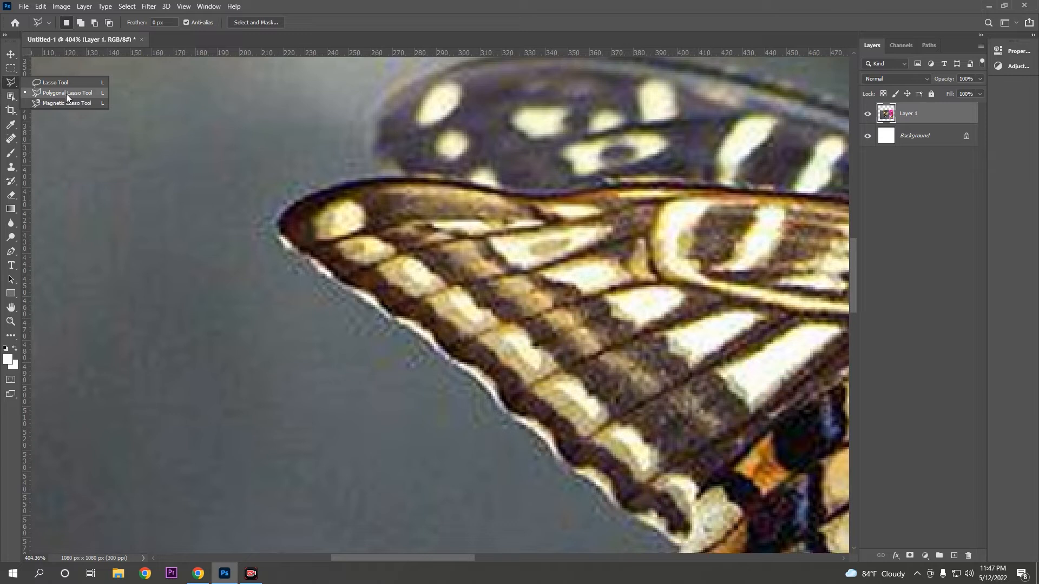
left_click(66, 93)
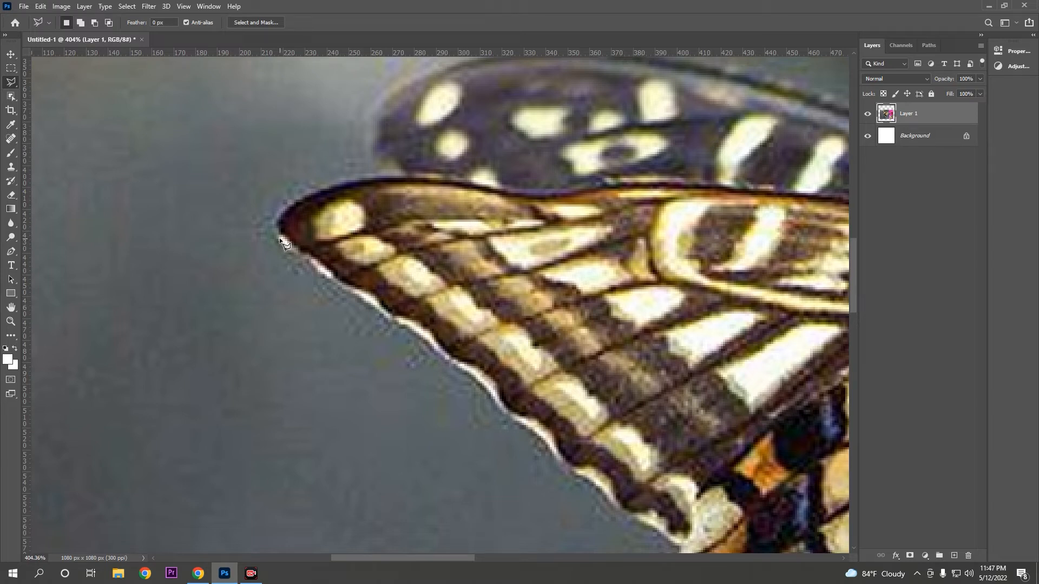
Step: Outline the front wing with the Polygonal Lasso, following its scalloped lower edge and closing the selection at the wing tip
left_click(280, 238)
left_click(453, 359)
left_click(509, 420)
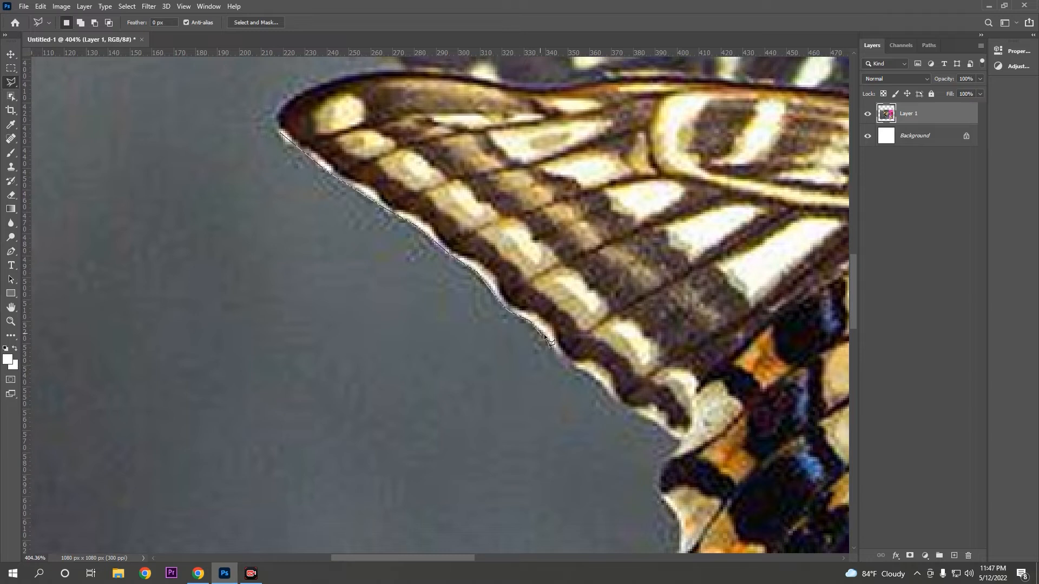
left_click(565, 360)
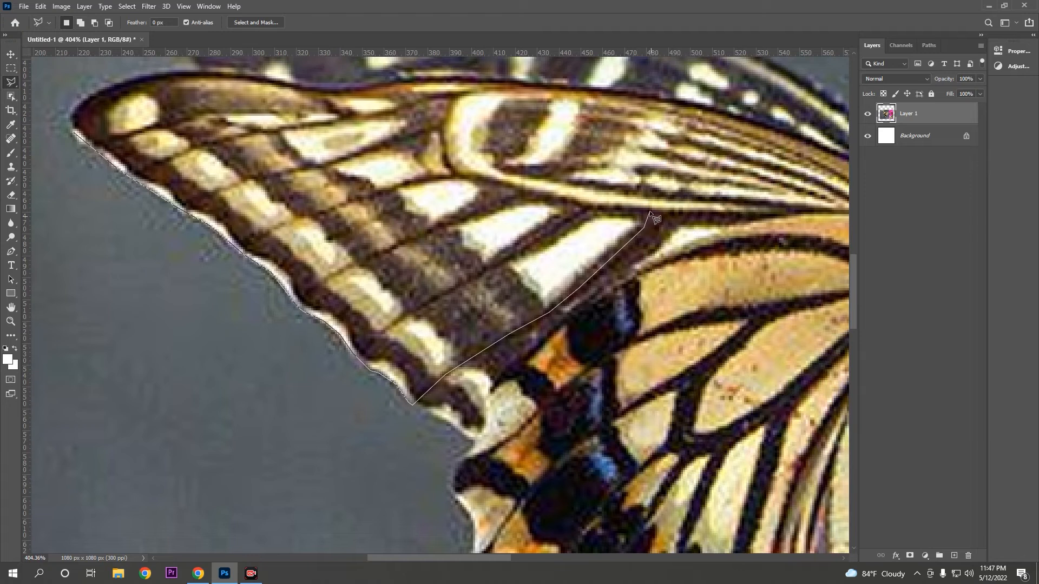
left_click(649, 212)
left_click(598, 209)
left_click(458, 174)
left_click(454, 91)
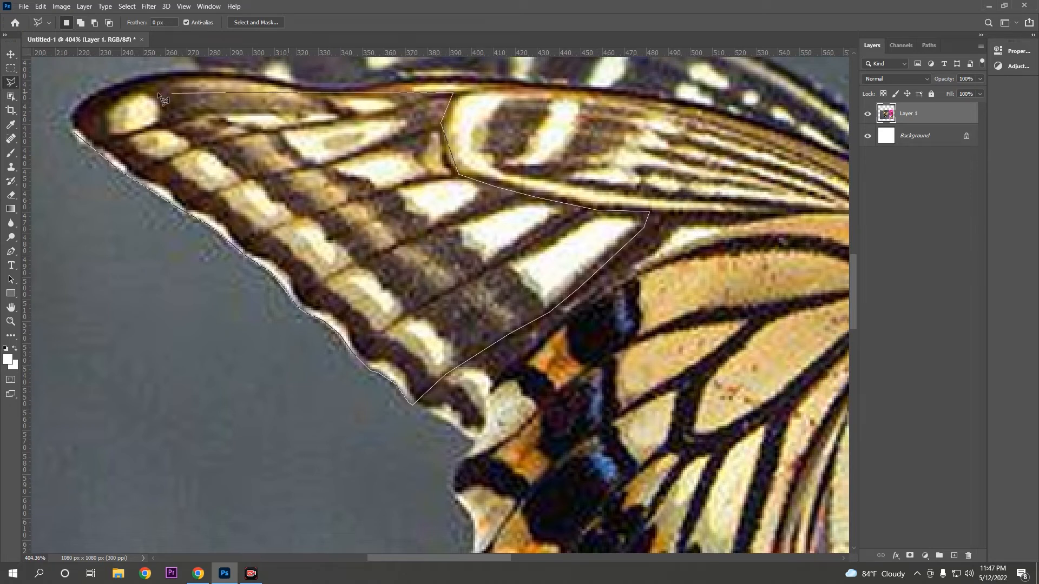
left_click(76, 130)
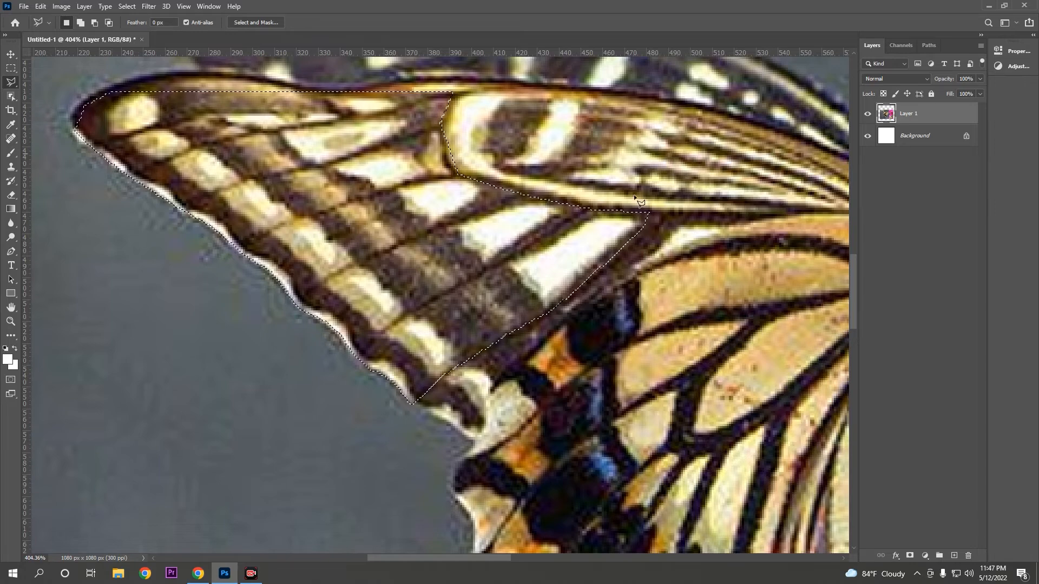
scroll(349, 290, "down", 5)
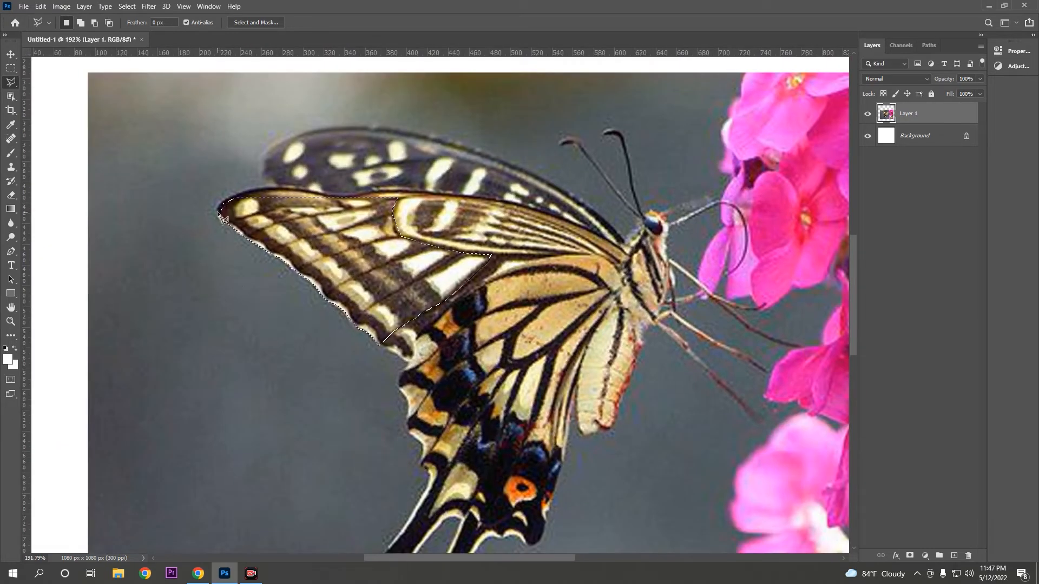
scroll(221, 222, "up", 5)
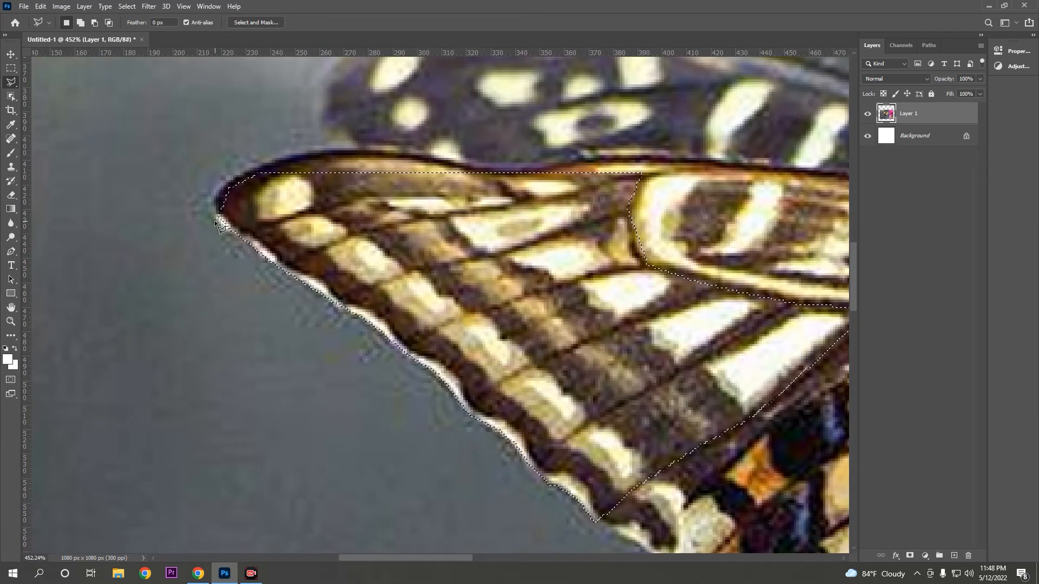
scroll(214, 219, "down", 4)
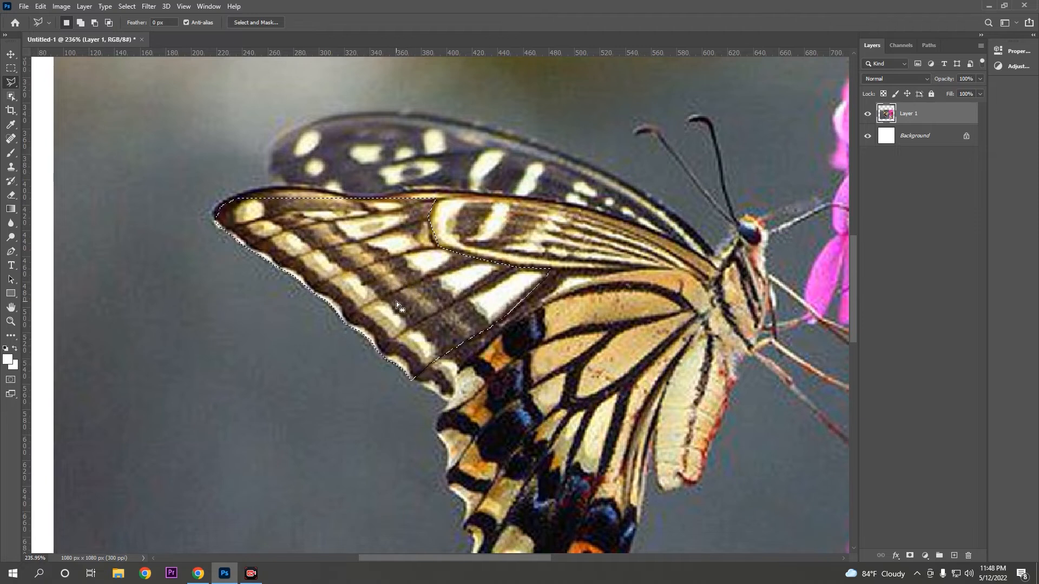
key("alt")
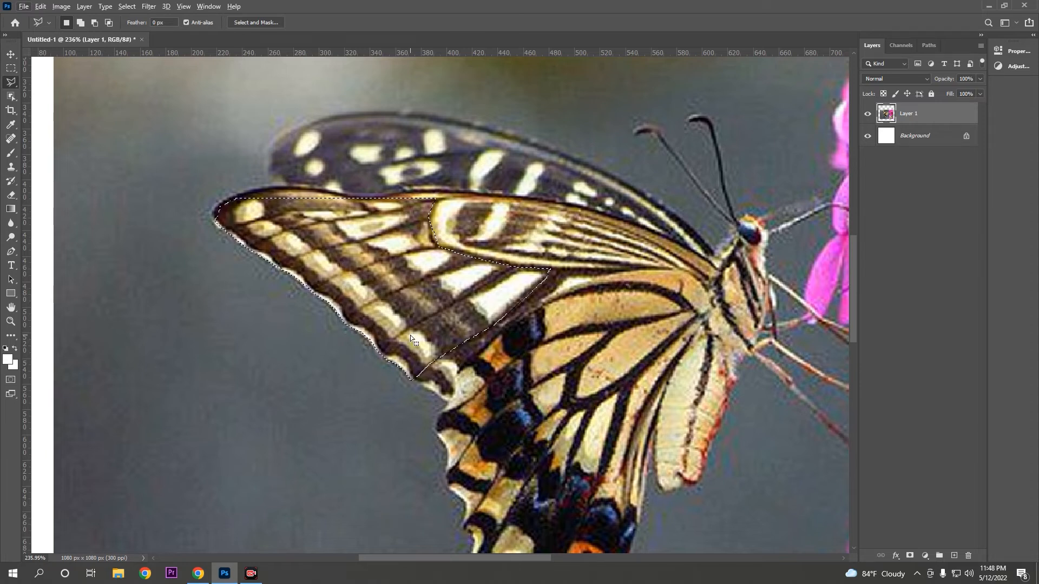
Step: Add a polygonal region spanning the rear wing and the middle of the front wing to the Polygonal Lasso selection
right_click(11, 83)
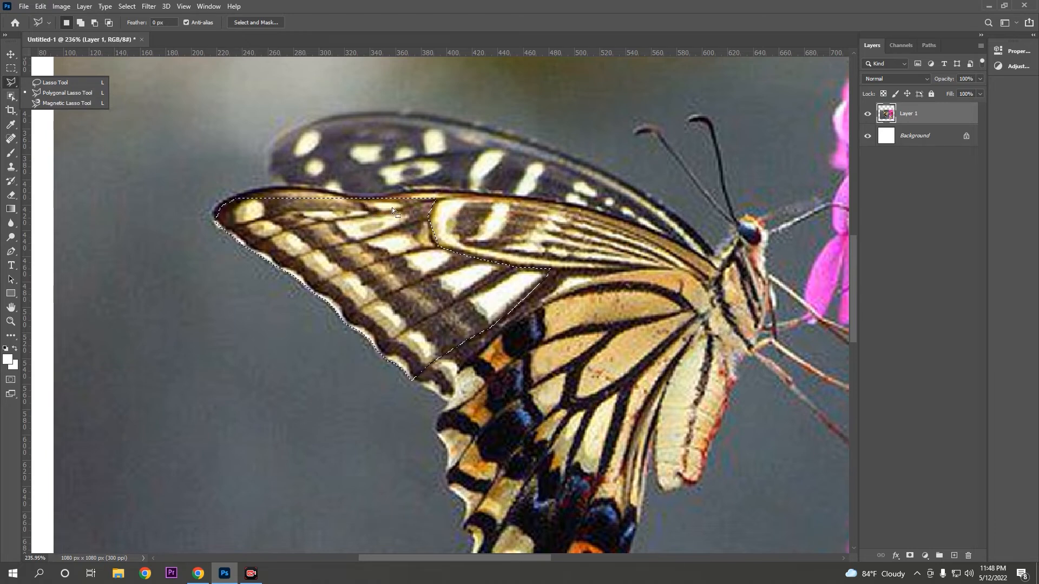
left_click(52, 92)
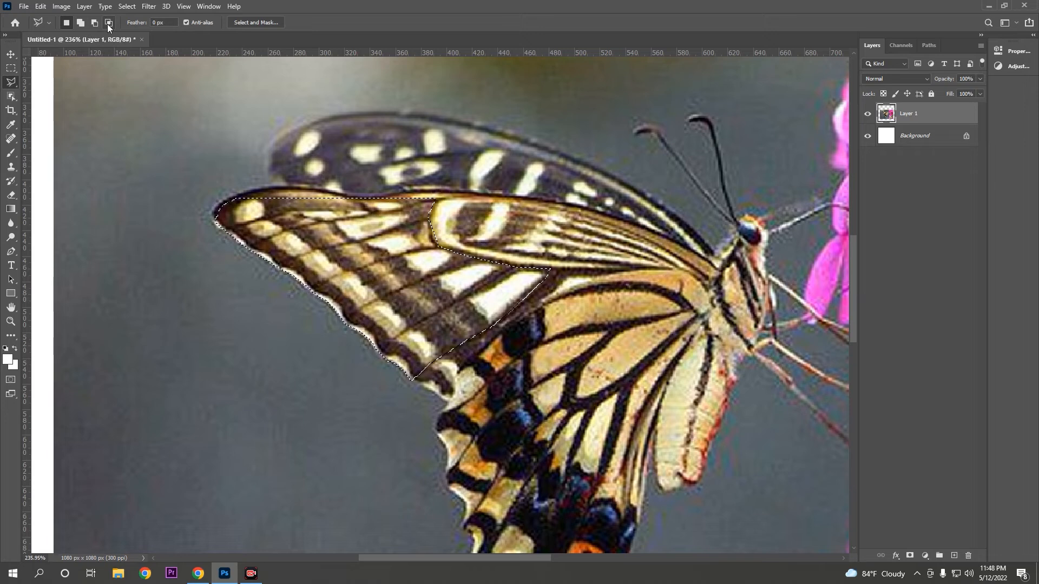
left_click(81, 23)
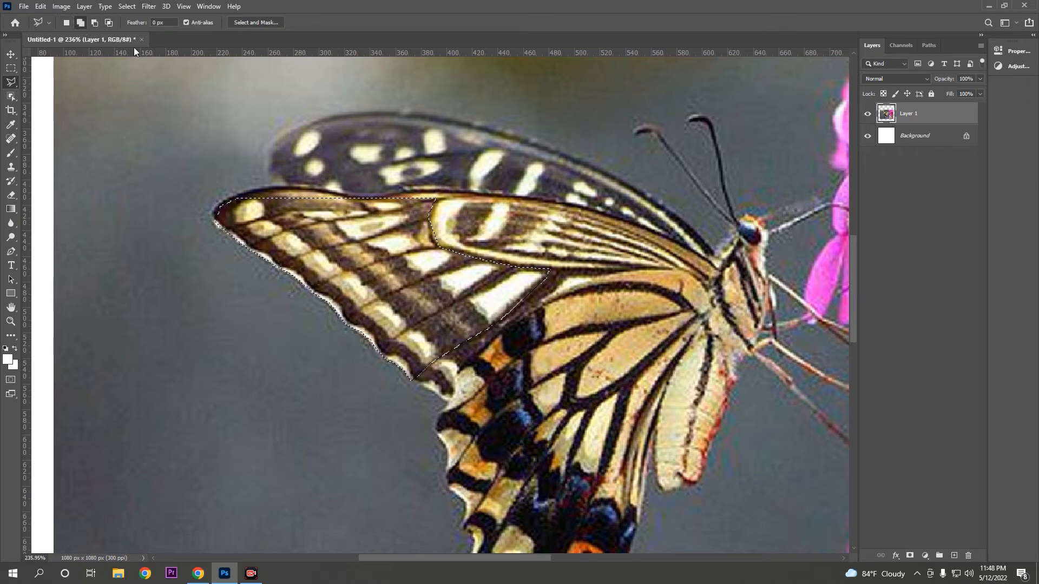
left_click(358, 222)
left_click(464, 145)
left_click(520, 215)
left_click(464, 284)
double_click(337, 229)
Step: Subtract a polygonal area across the inner part of the front wing from the selection, and set the mode to intersect
left_click(95, 23)
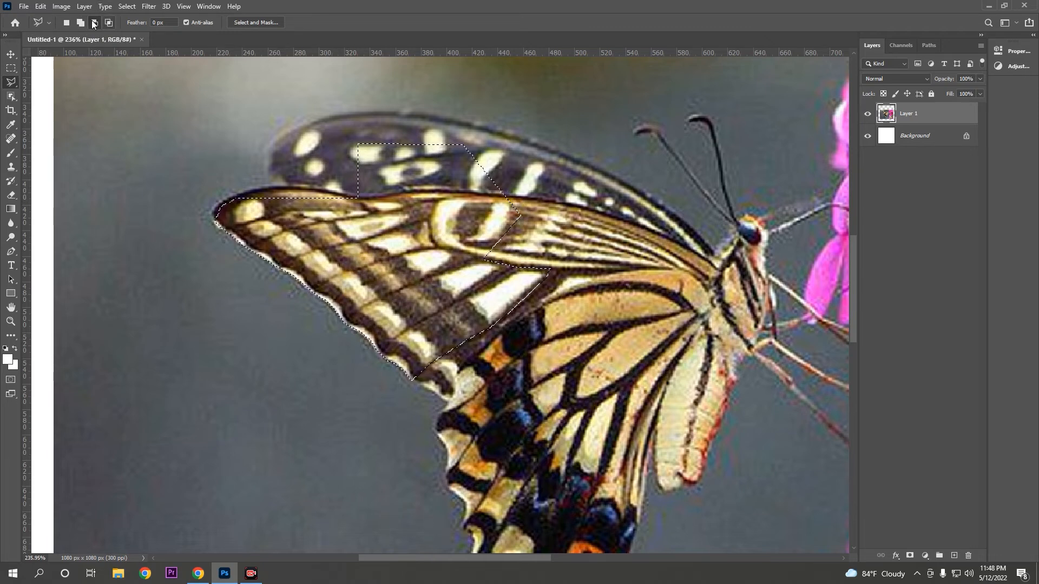
left_click(552, 195)
left_click(456, 245)
left_click(553, 192)
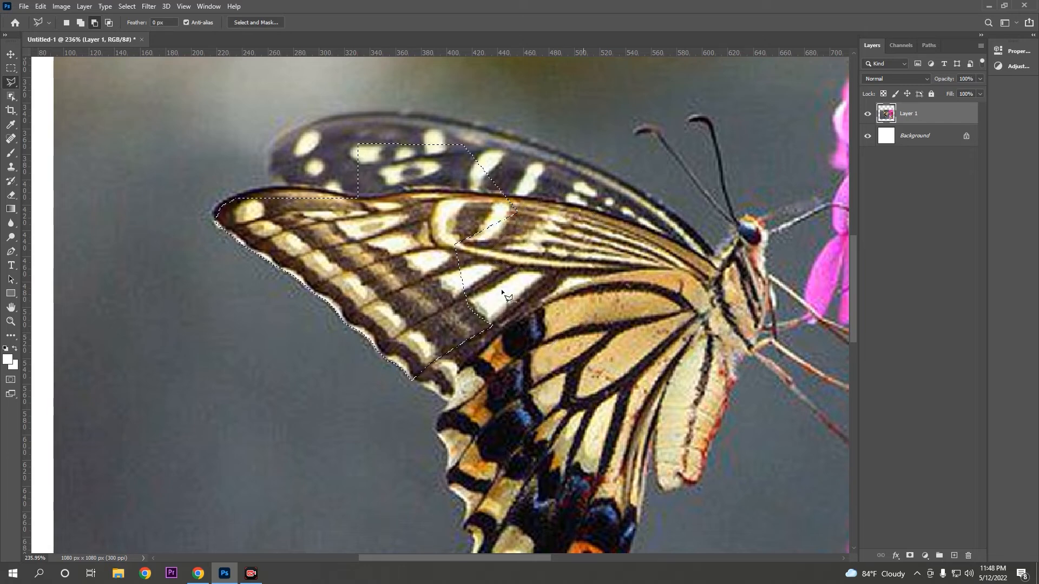
left_click(110, 23)
Step: Clear the polygonal selection and make the Magnetic Lasso Tool active in new selection mode
right_click(11, 82)
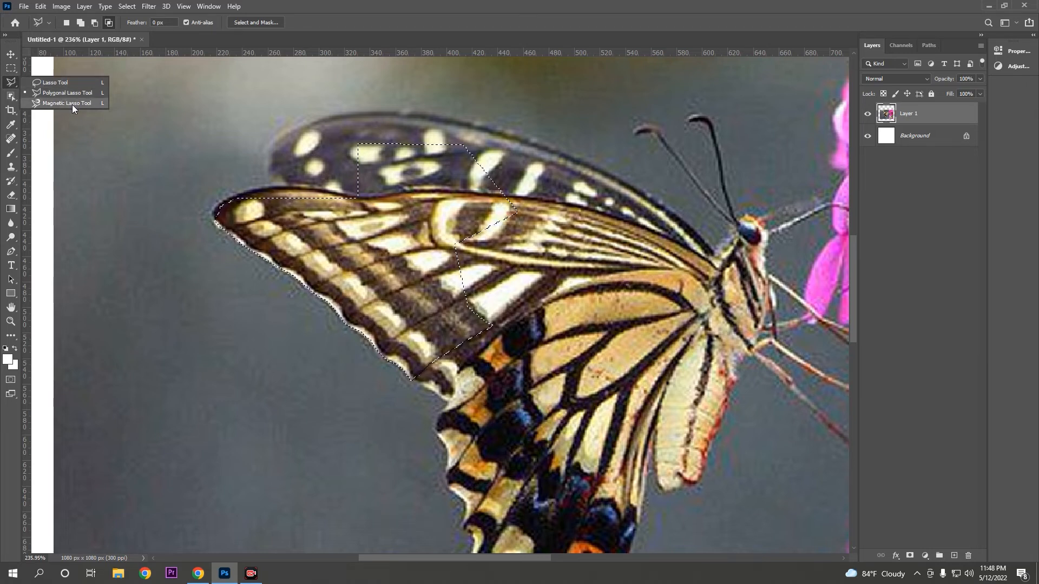
left_click(72, 105)
left_click(11, 68)
left_click(194, 110)
left_click(137, 78)
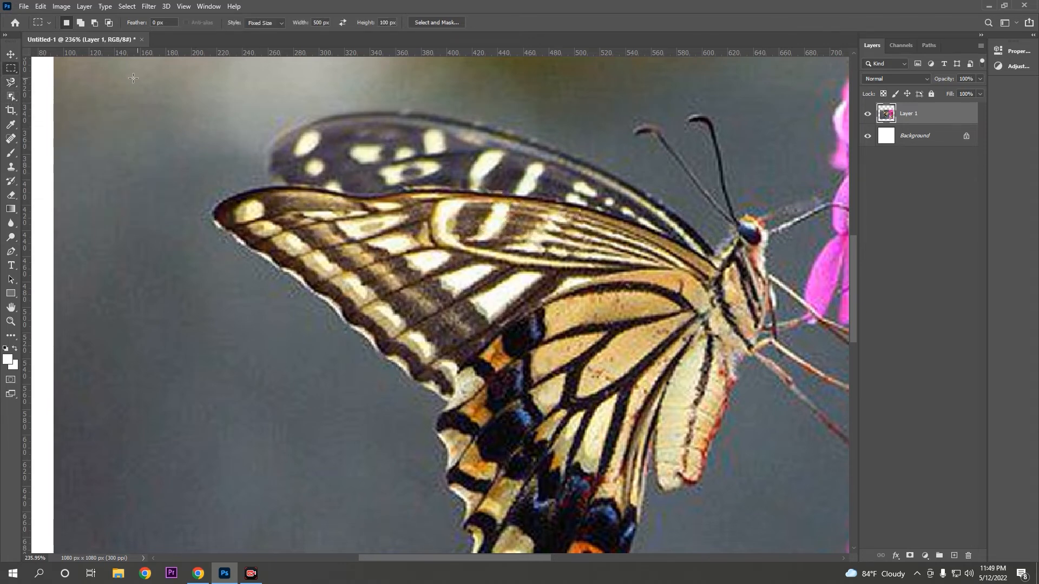
left_click(10, 82)
key("ctrl+d")
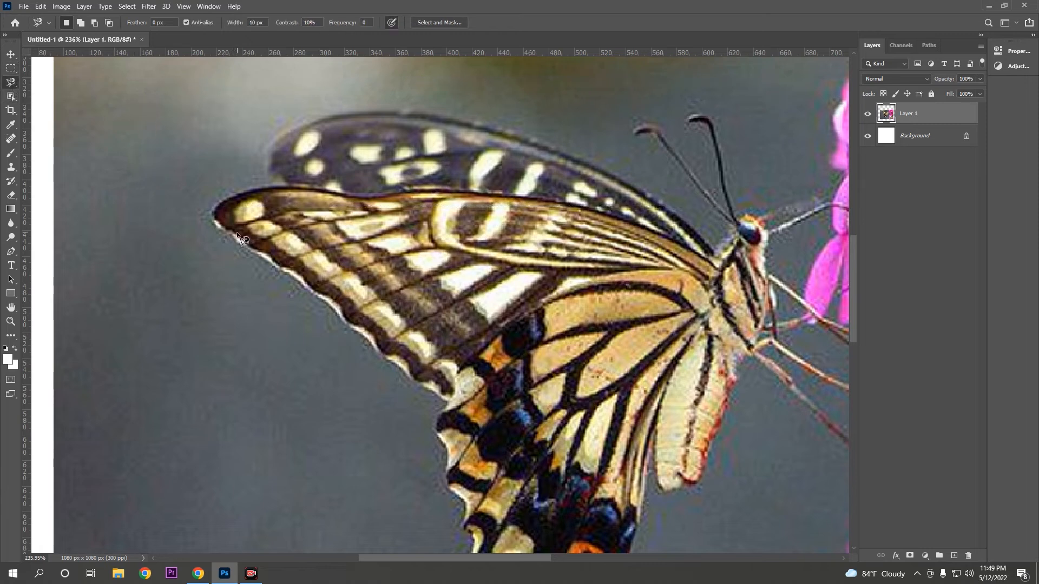
Step: Trace the wings' outer edge from the tip downward with the Magnetic Lasso, returning through the wing interior to close the selection
right_click(11, 82)
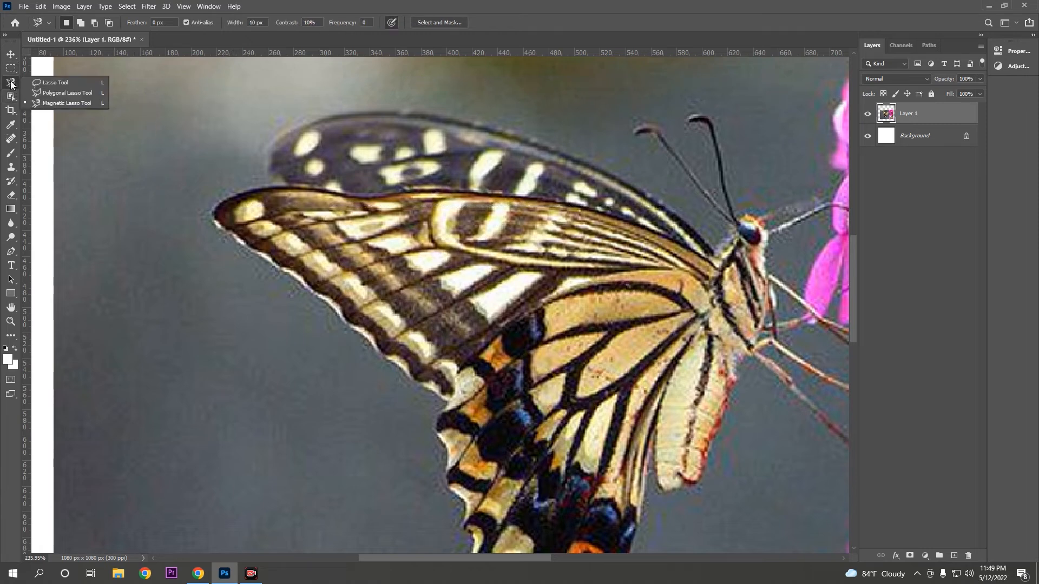
left_click(77, 105)
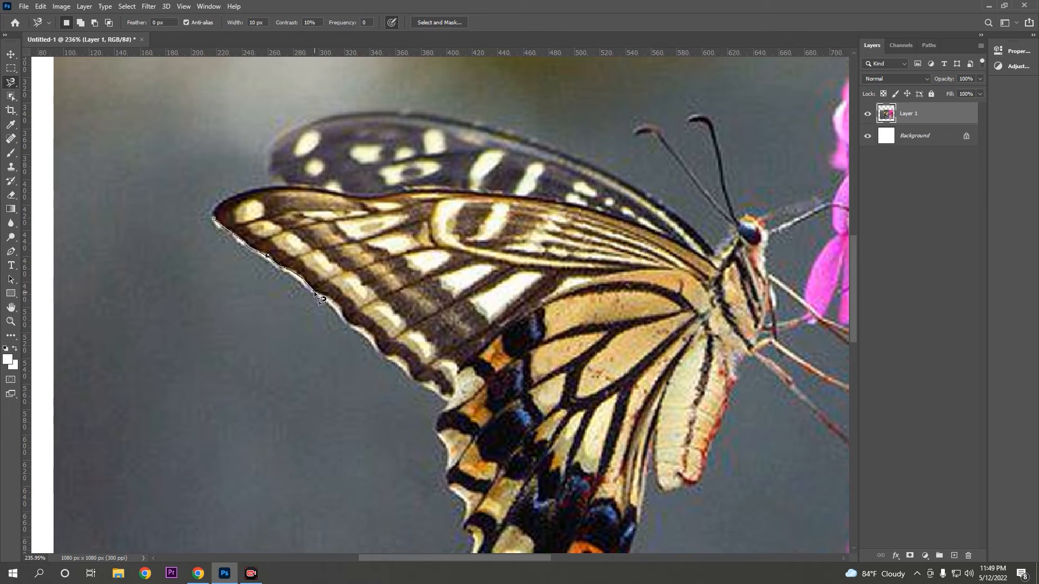
left_click(314, 291)
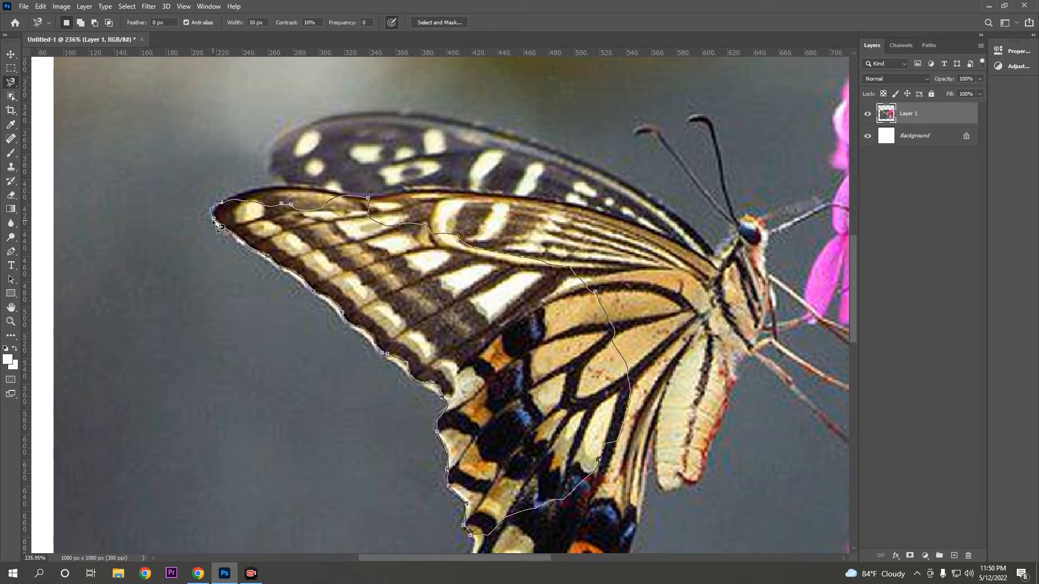
left_click(219, 226)
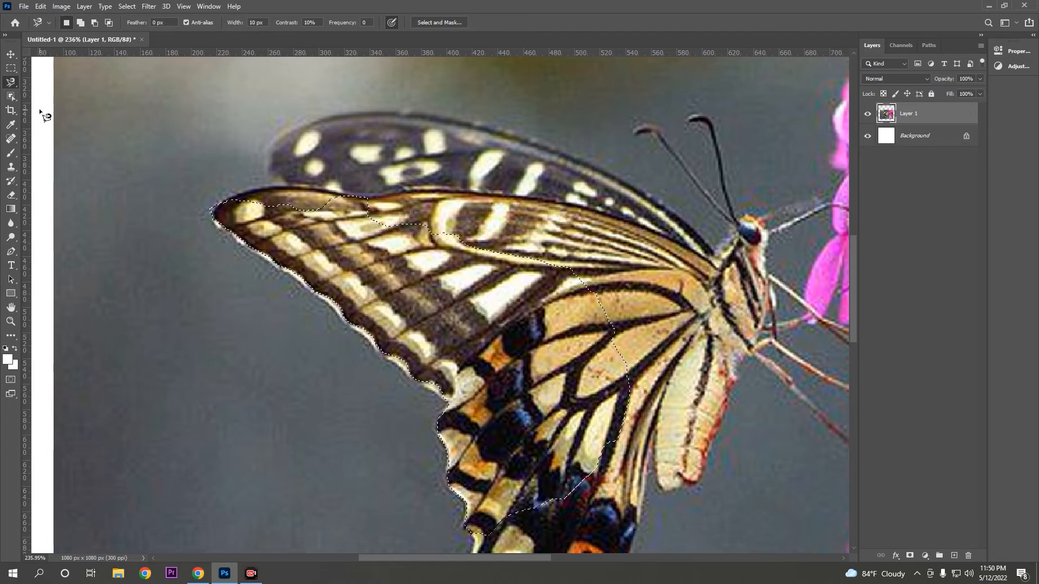
Step: Add a roughly circular Magnetic Lasso region across the rear and front wings to the existing selection
right_click(14, 87)
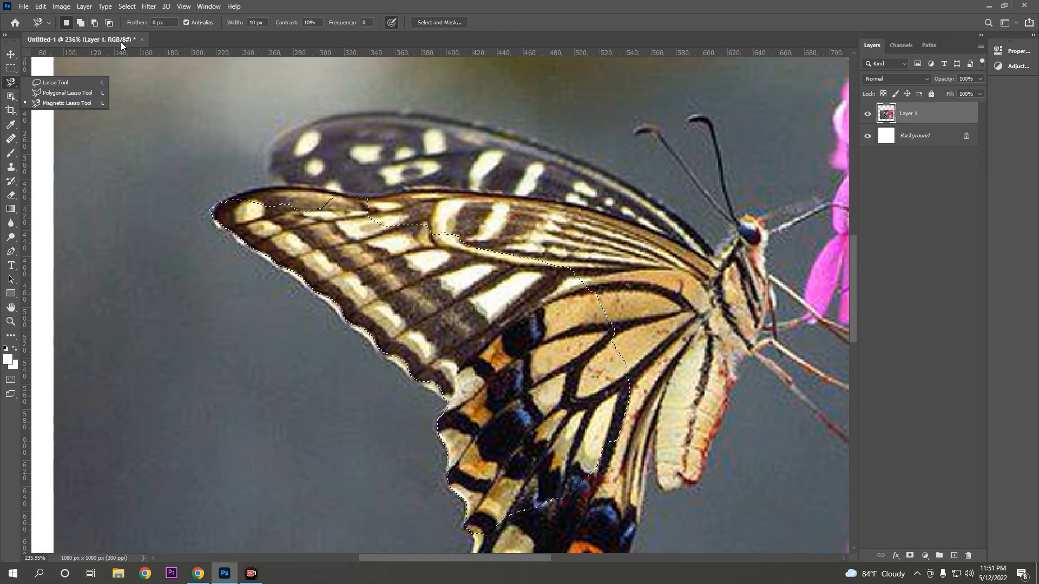
left_click(80, 22)
left_click(426, 147)
left_click(414, 140)
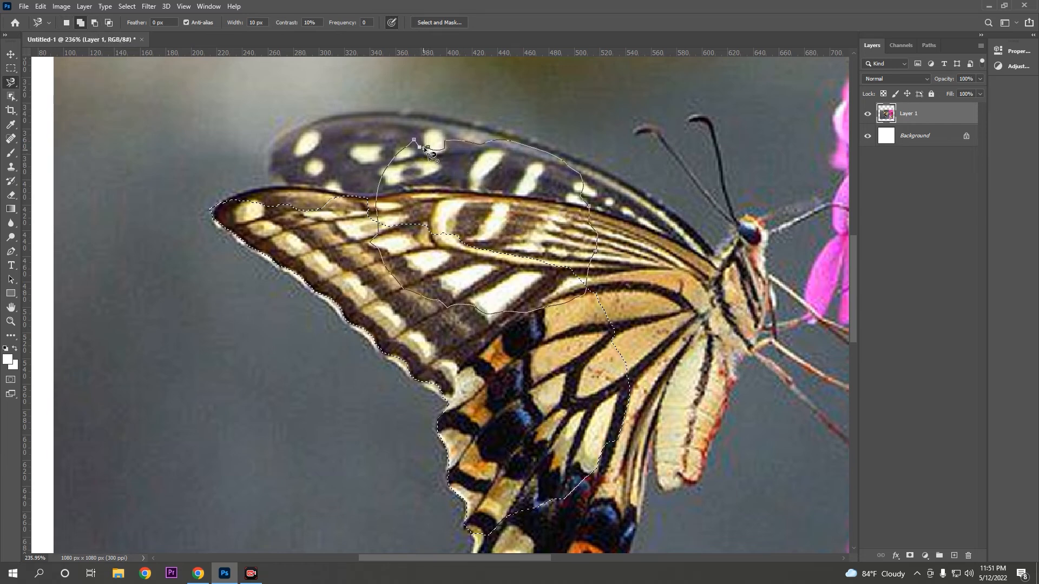
left_click(431, 151)
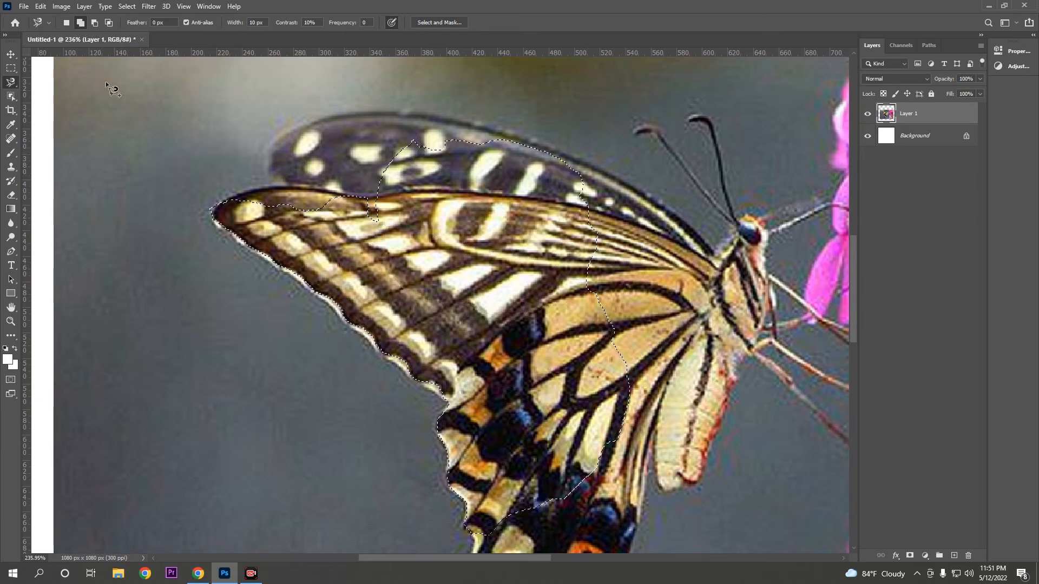
Step: Switch the Magnetic Lasso to subtract mode and on to intersect mode, and show the available lasso tools
left_click(95, 23)
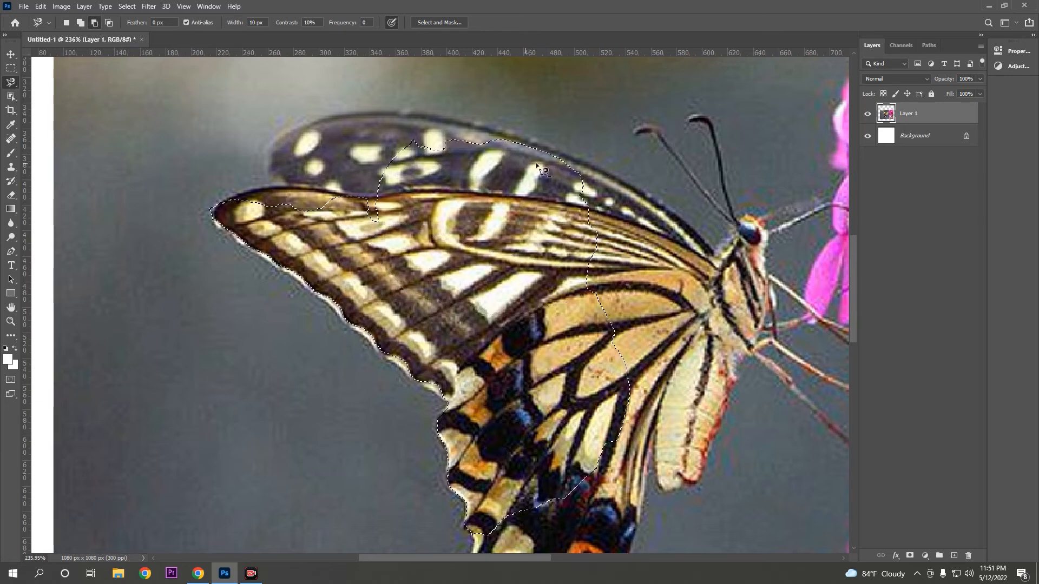
left_click(111, 25)
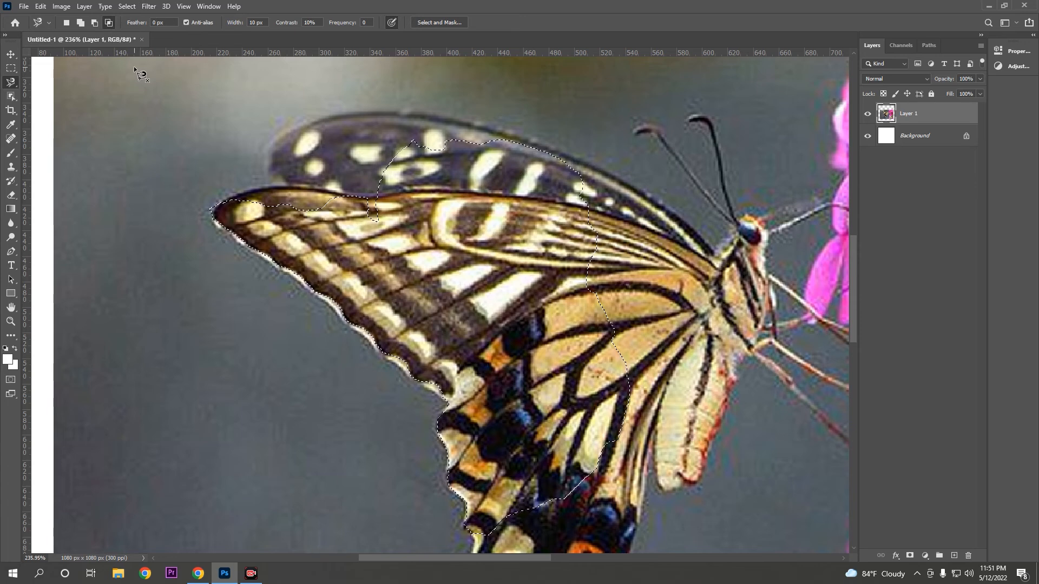
scroll(246, 223, "down", 6)
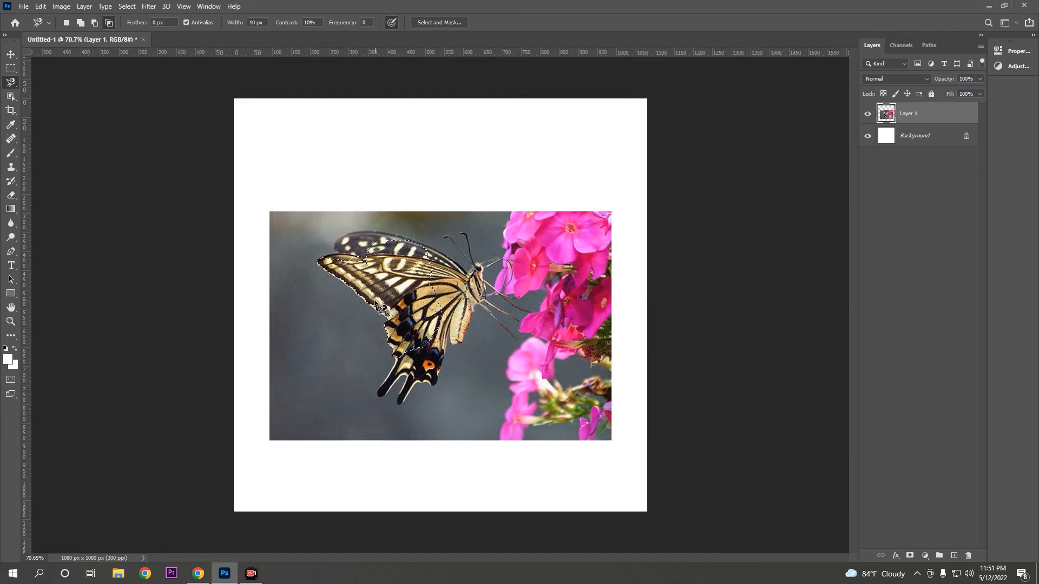
right_click(9, 84)
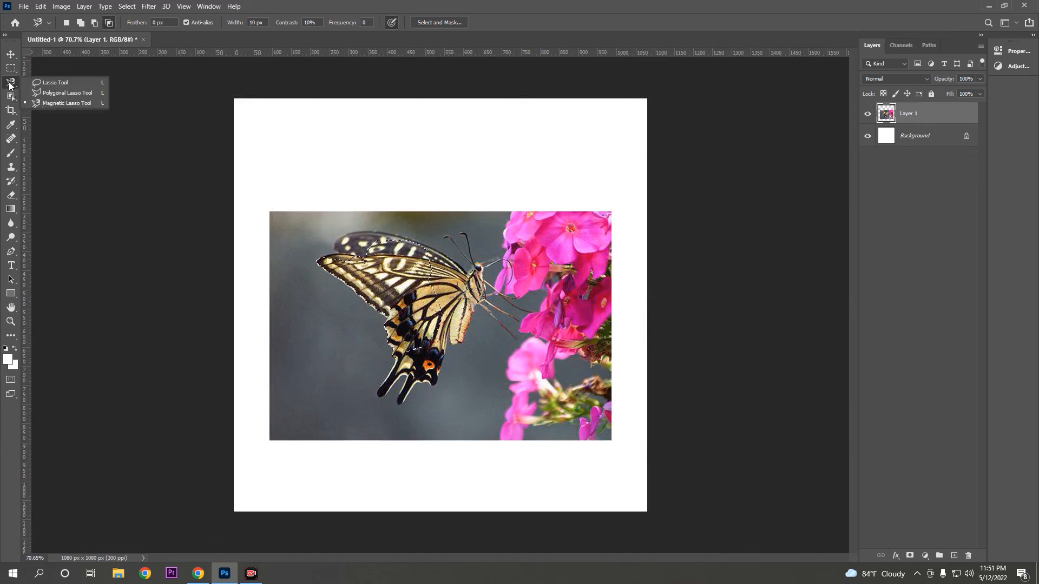